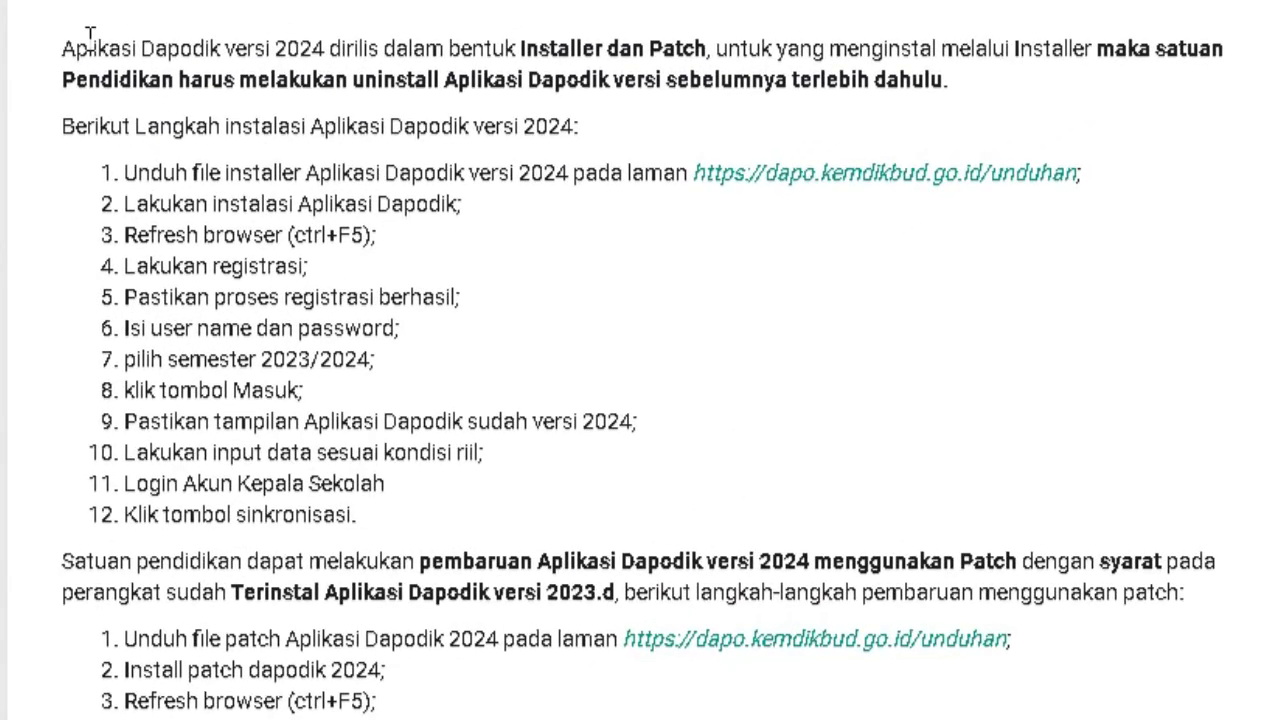
Highlight the release article's installer and patch-update paragraphs, then open a new browser tab.
drag(62, 48, 985, 104)
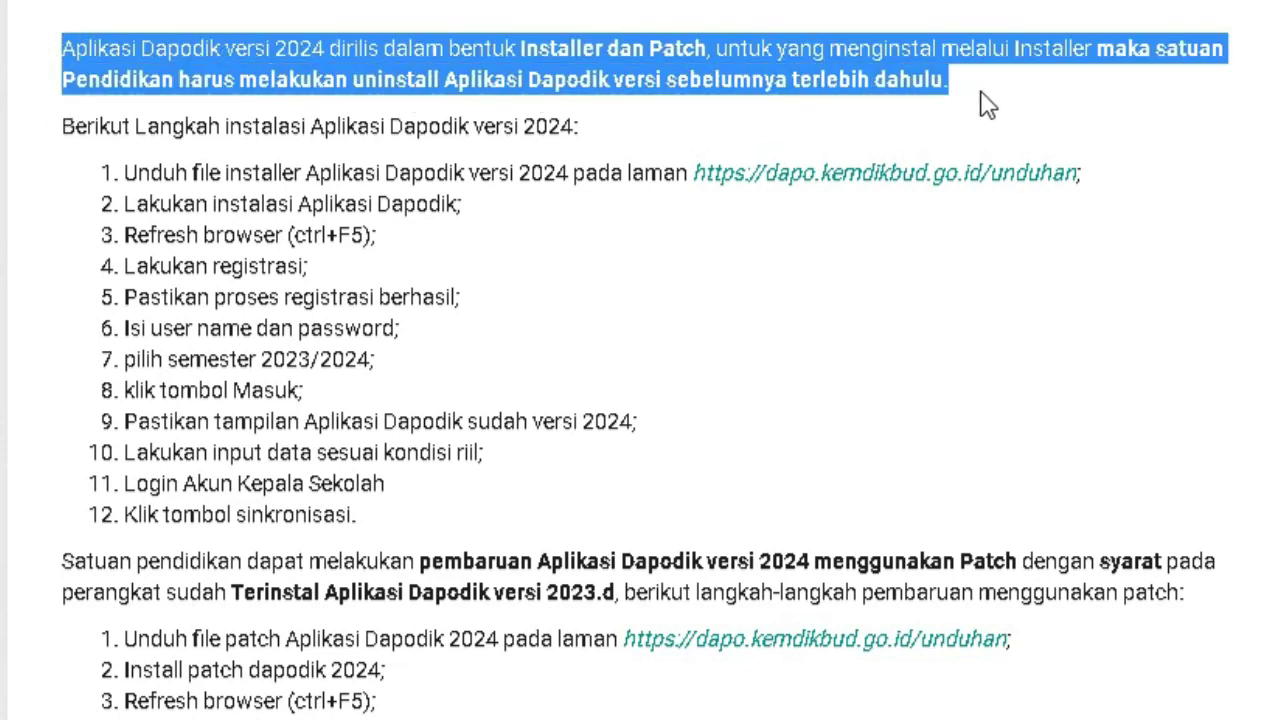
drag(60, 565, 1224, 612)
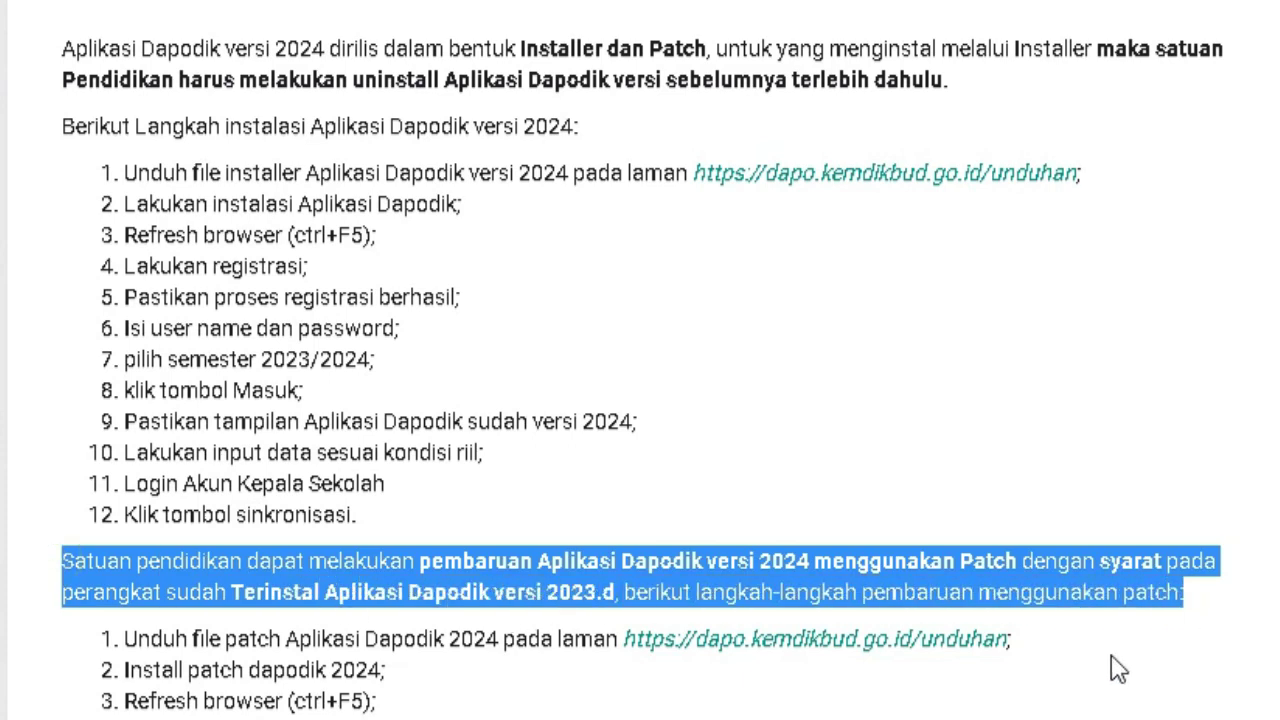
click(1210, 362)
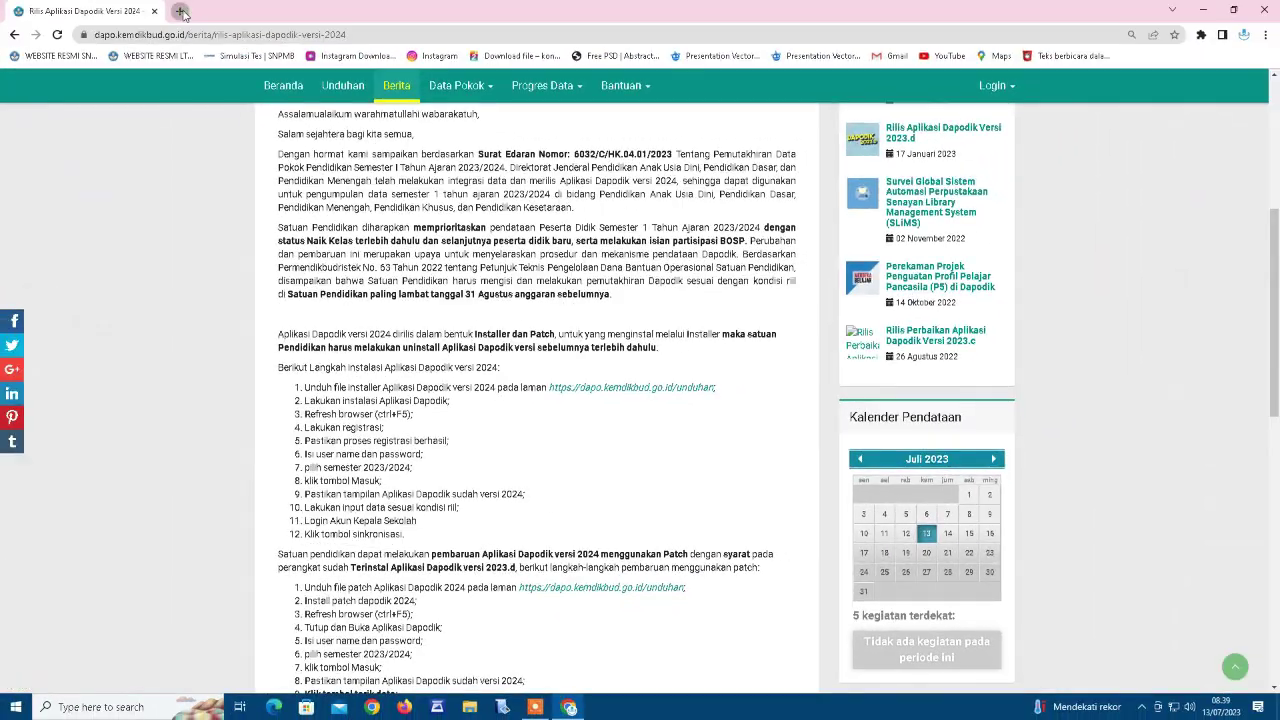
click(180, 11)
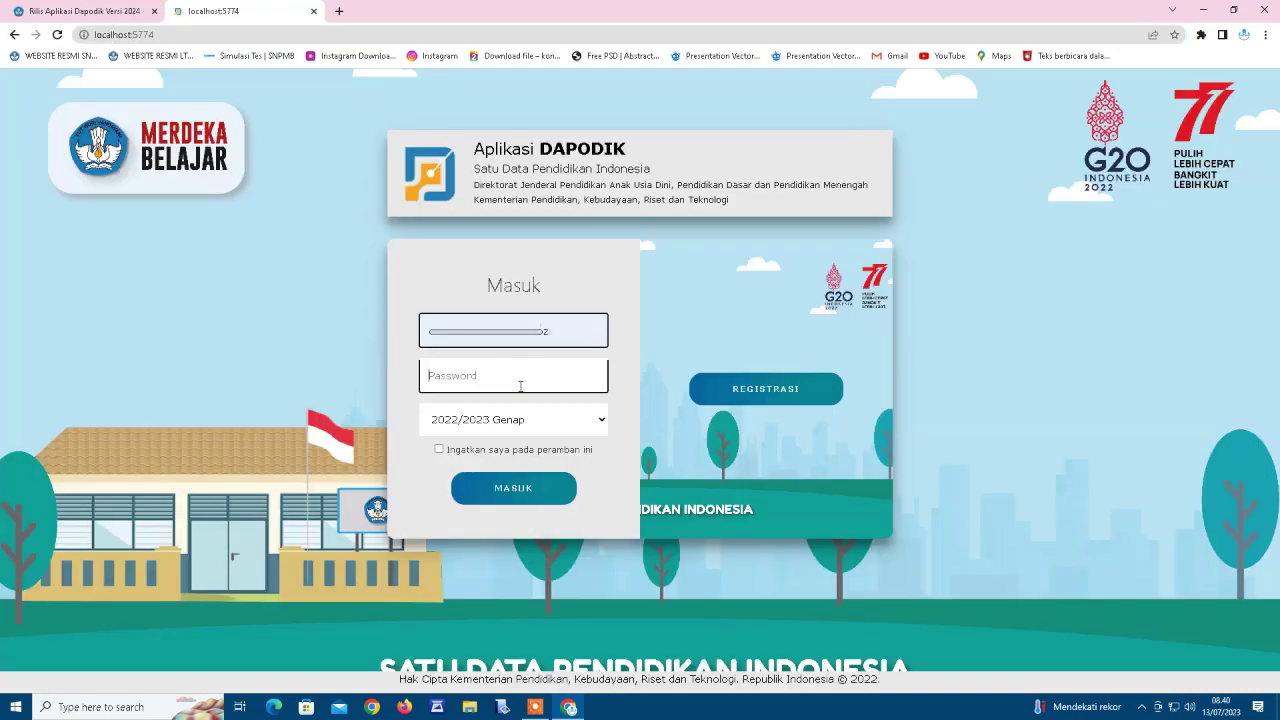
Log into Aplikasi Dapodik with the account password as Operator Sekolah.
text(************)
click(514, 489)
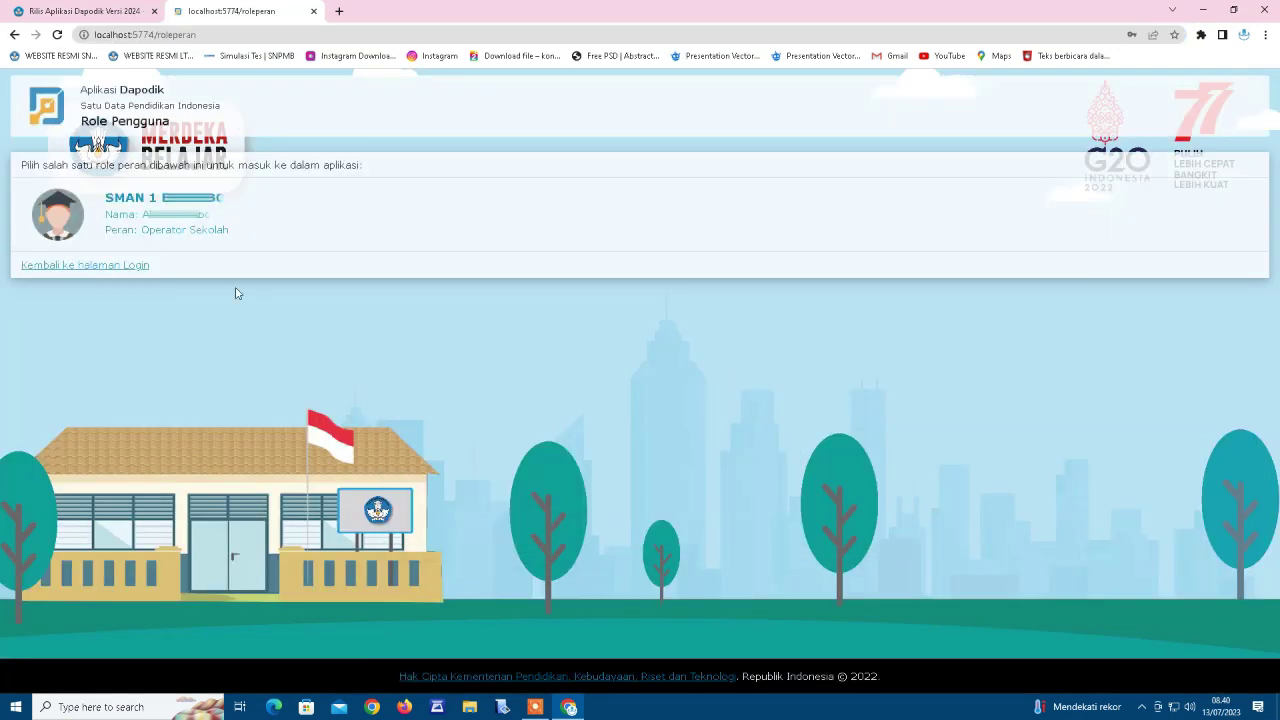
click(148, 229)
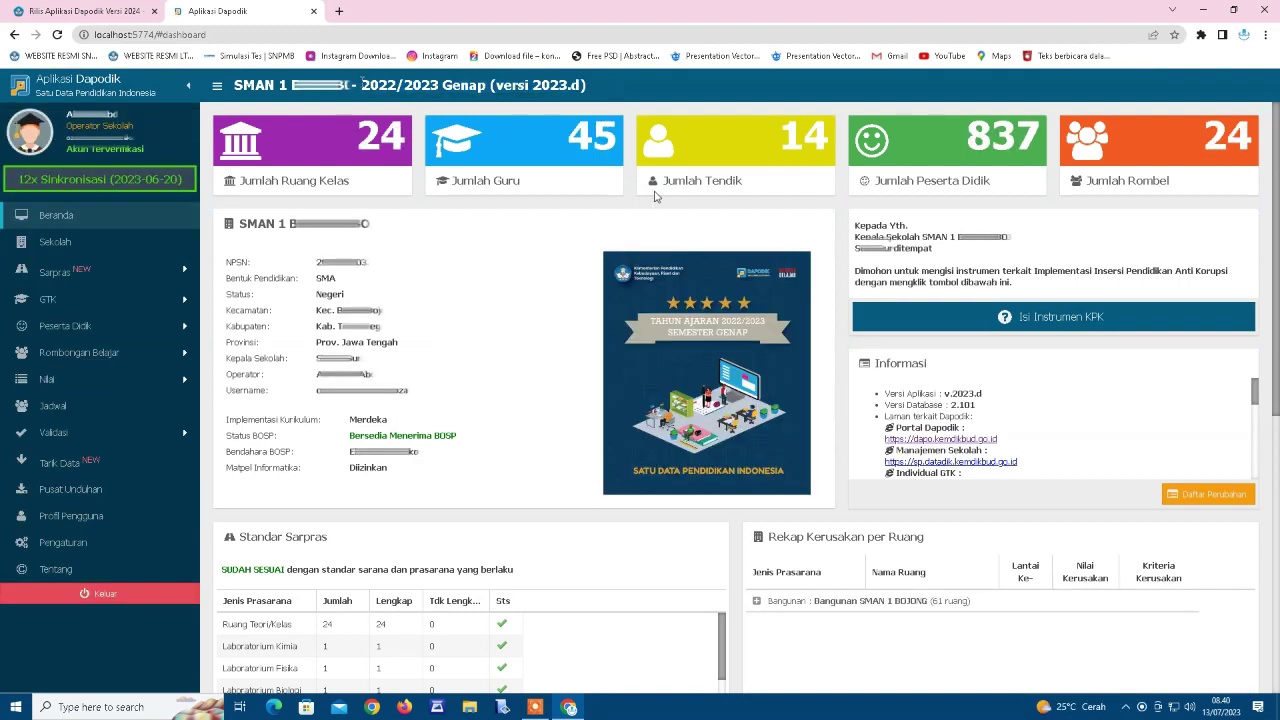
Check the header showing version 2023.d, then go to the portal's Unduhan page.
triple_click(594, 90)
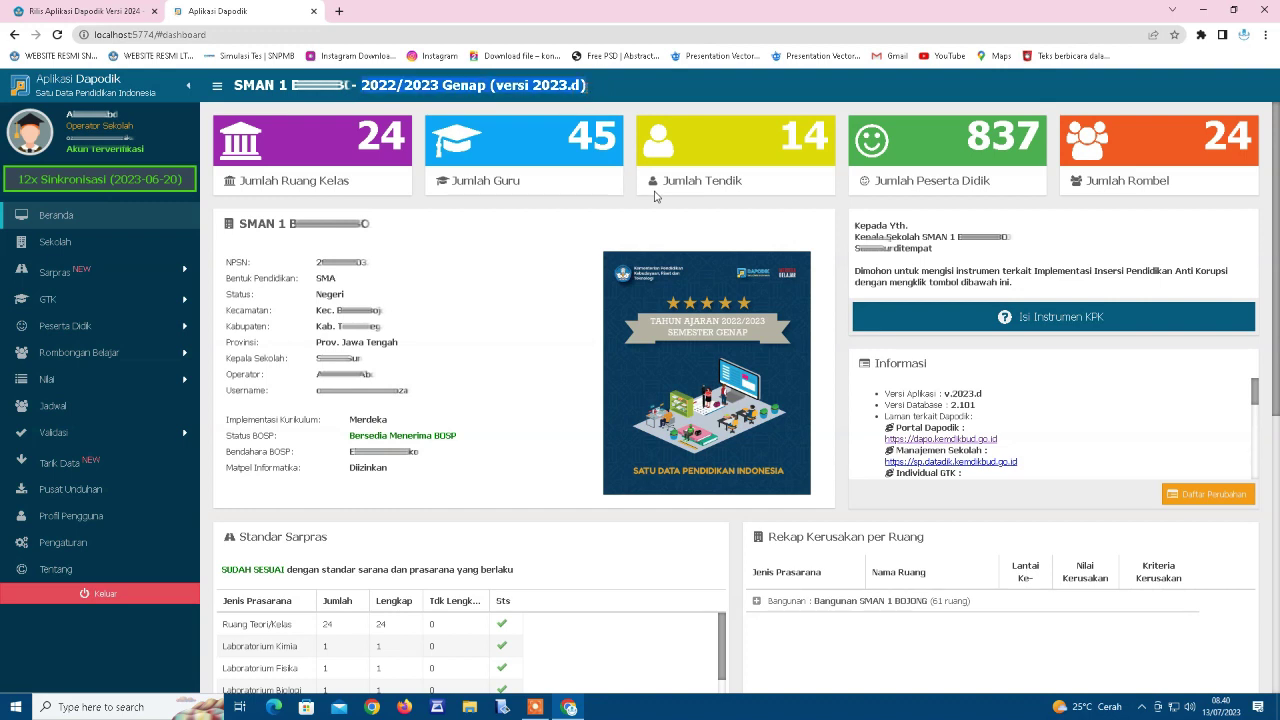
click(609, 92)
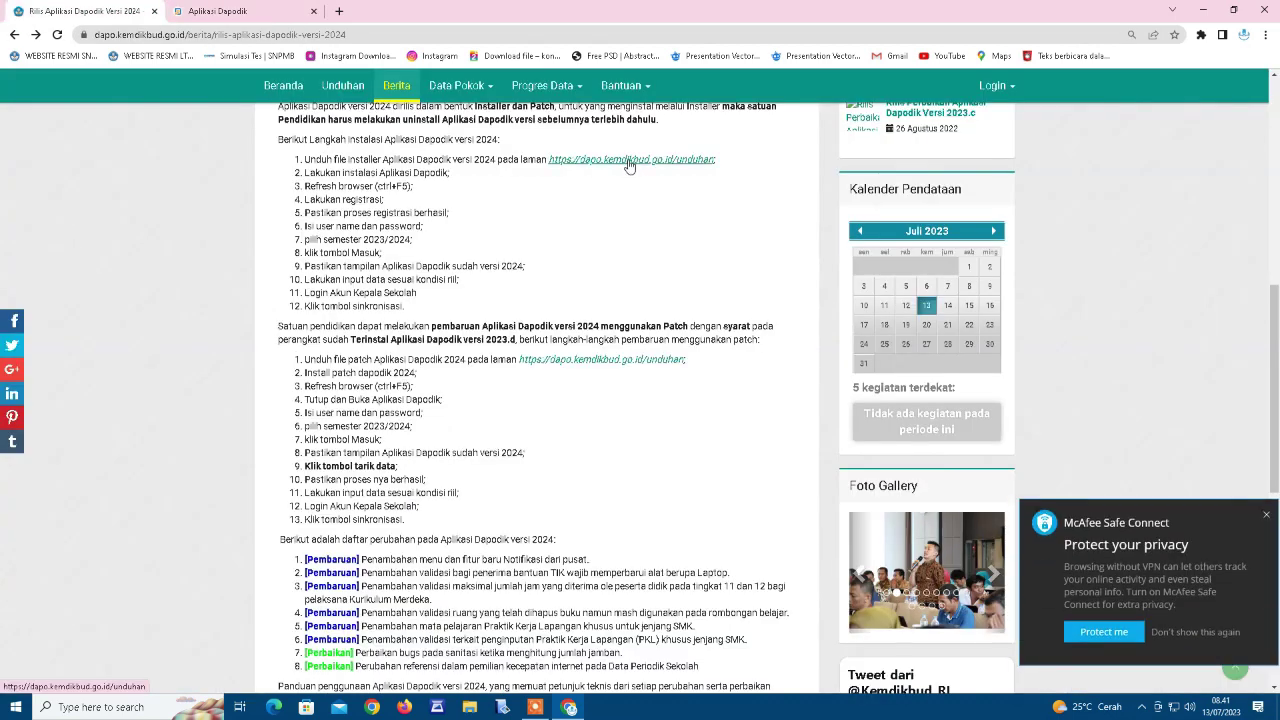
click(629, 162)
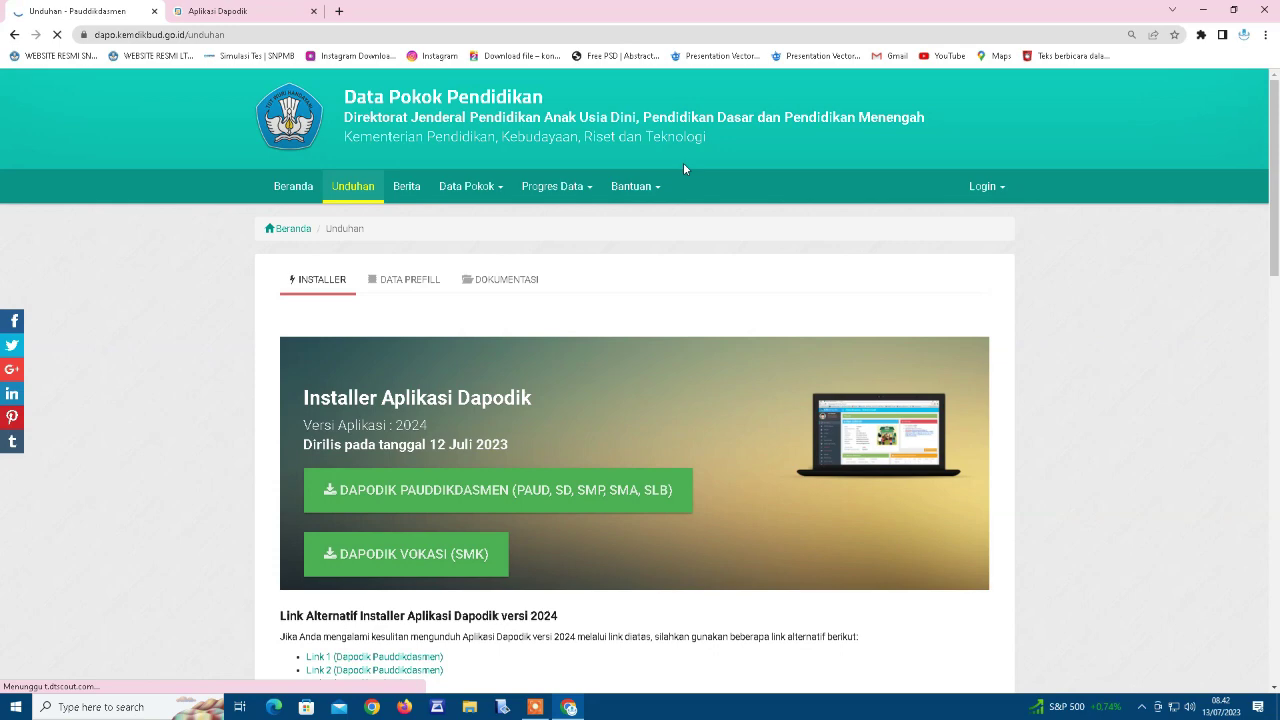
Start downloading Patch_Dapodik_2024.exe from Link 1 Patch 2024.
scroll(534, 451, down, 3)
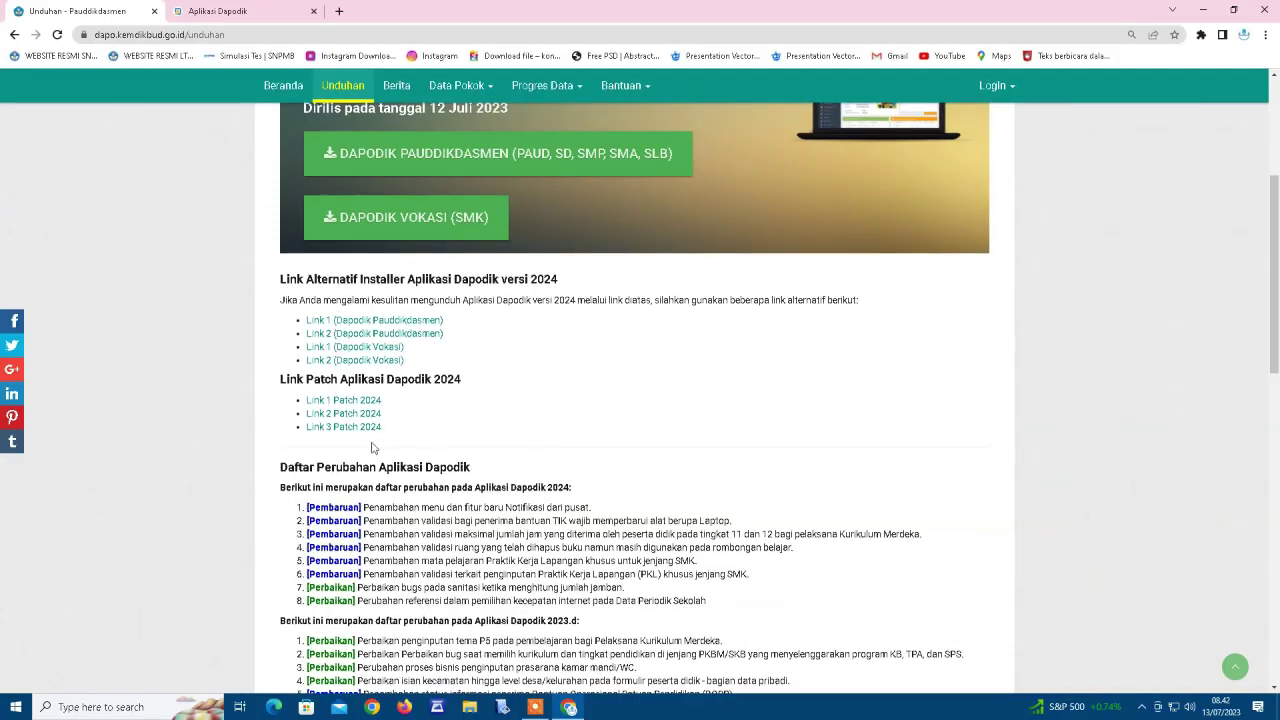
click(343, 401)
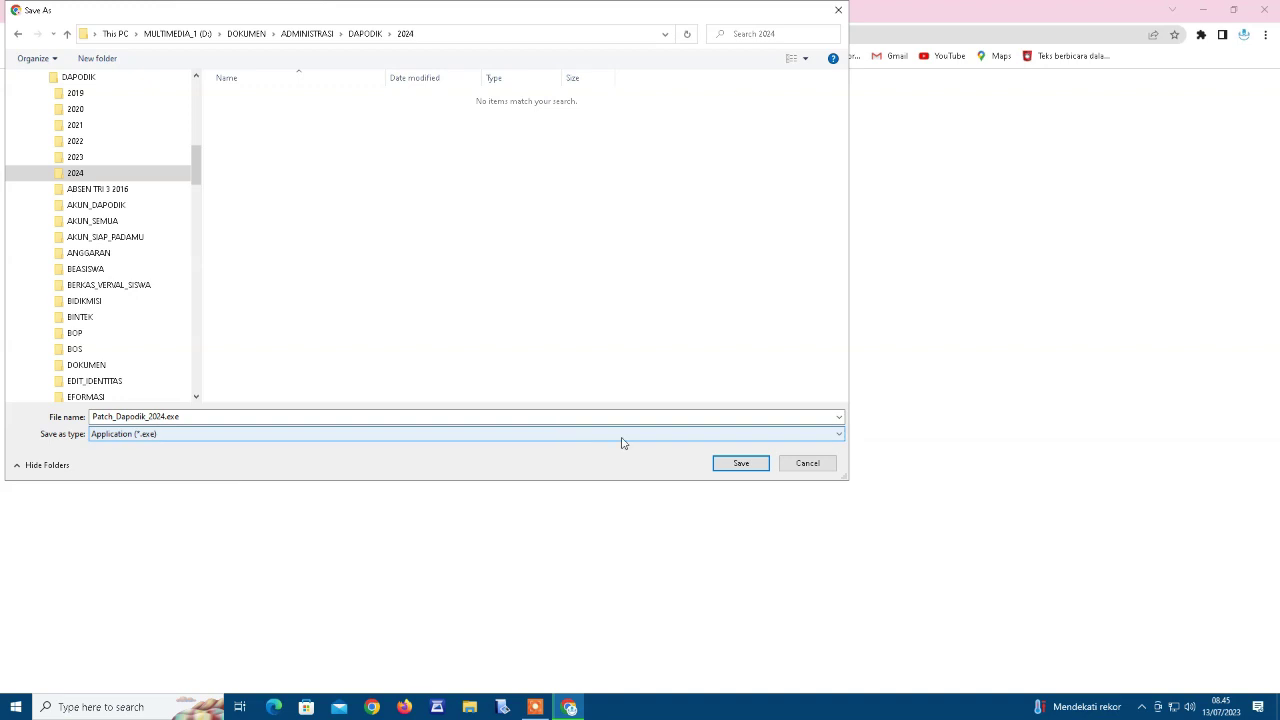
Save the Patch 2024 downloads from Links 1, 2 and 3 into the DAPODIK\2024 folder.
click(741, 462)
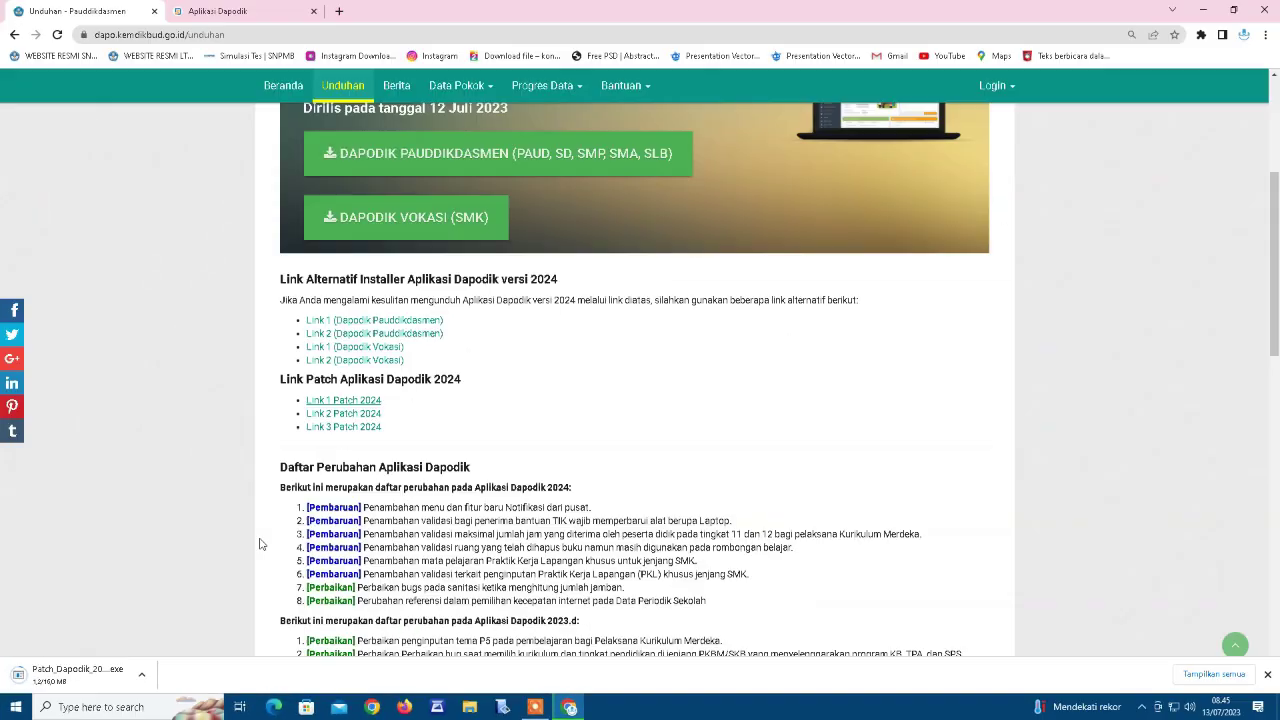
click(341, 426)
click(741, 463)
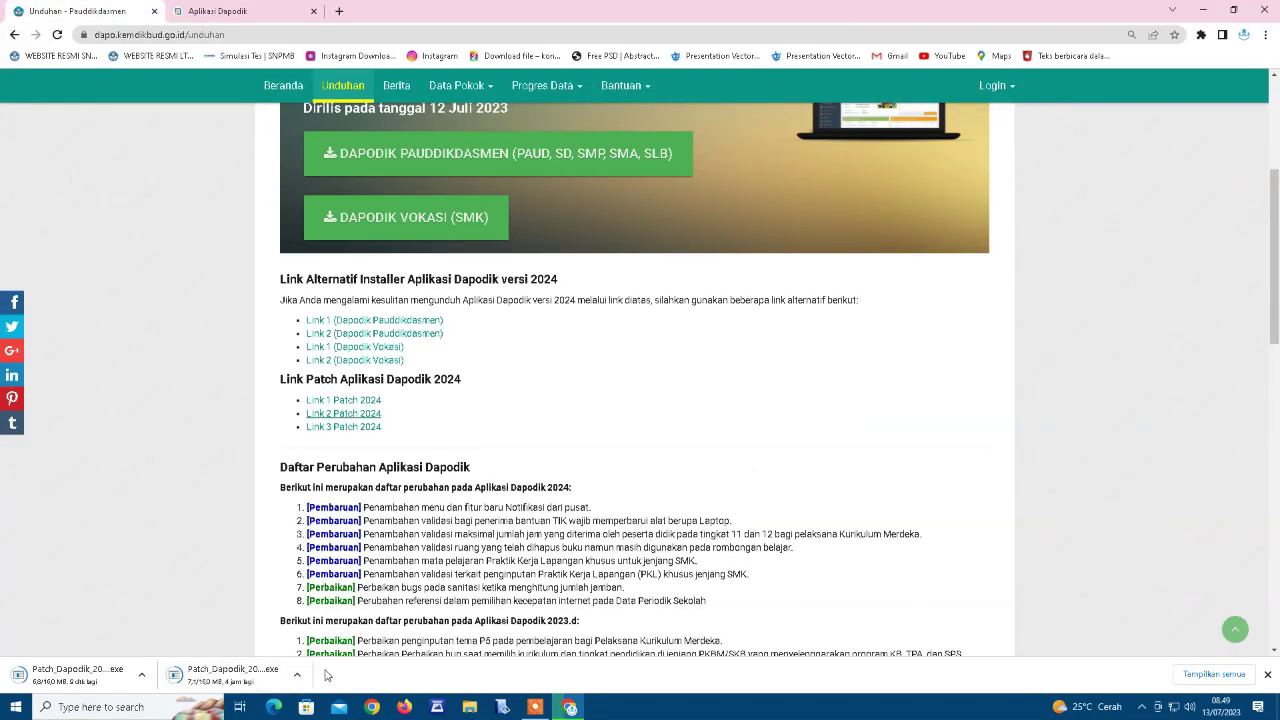
click(346, 430)
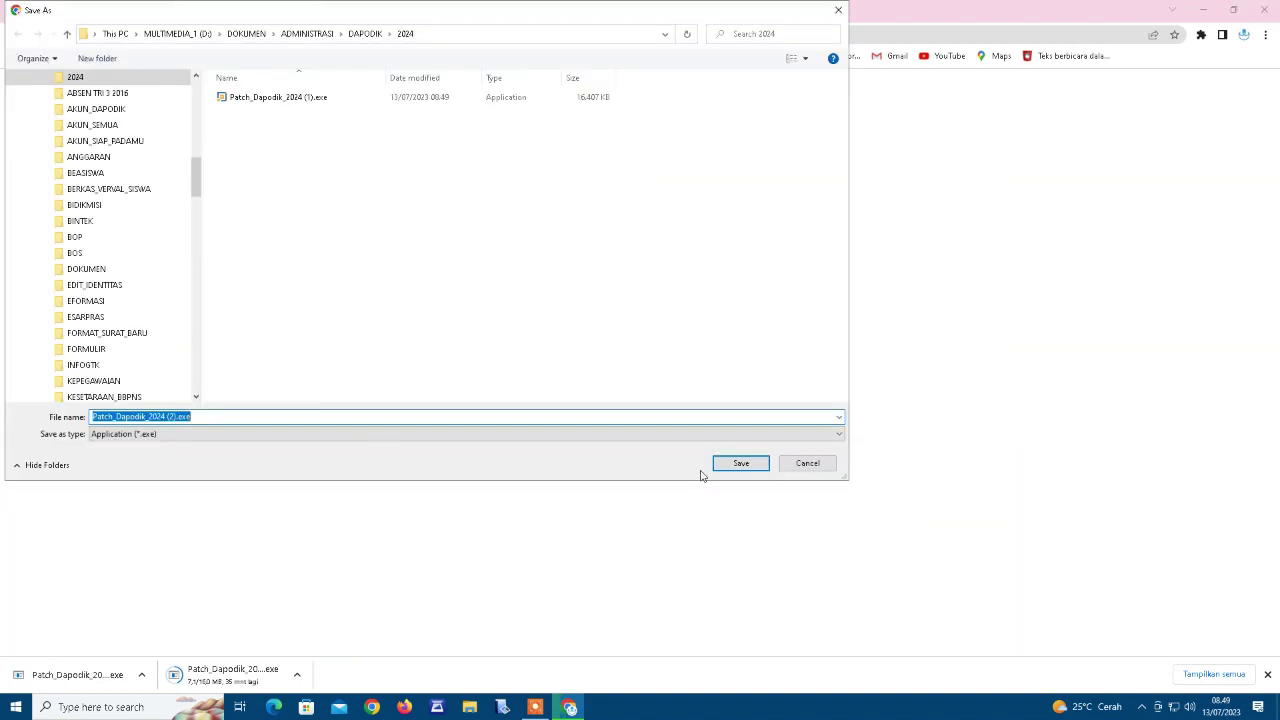
click(716, 464)
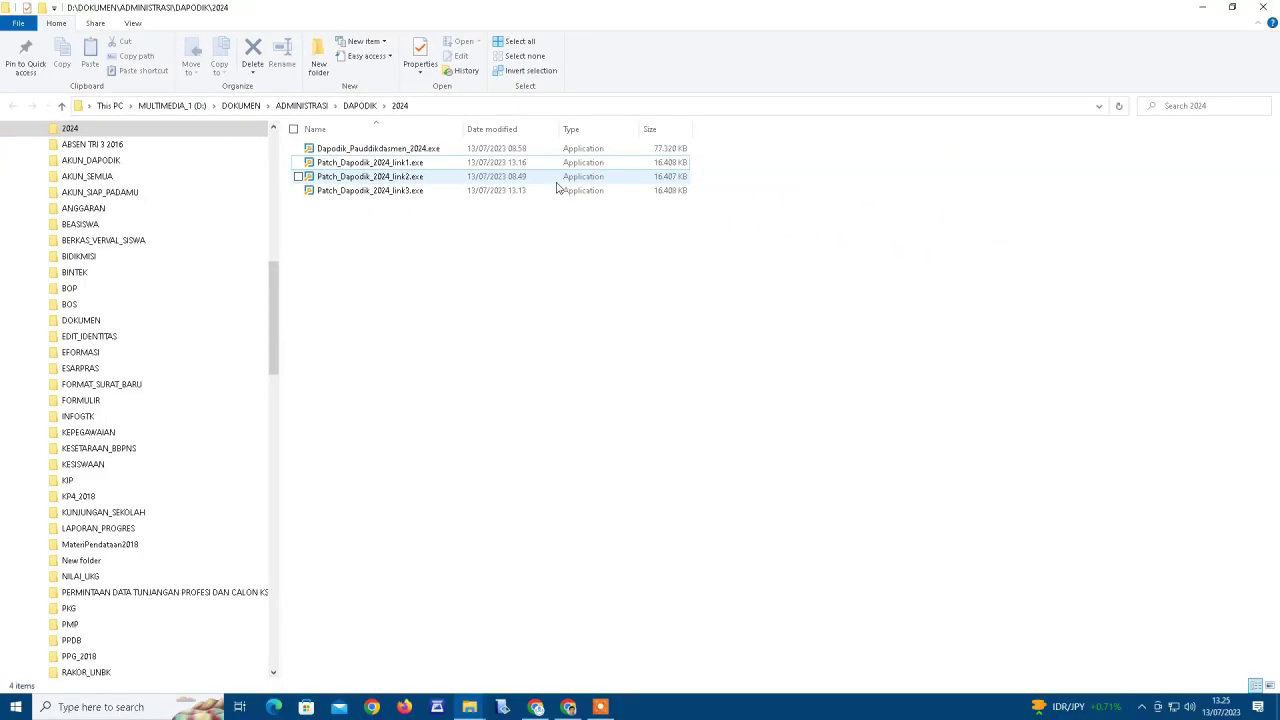
Install Patch_Dapodik_2024_link3.exe, accepting the license, then return to the Dapodik dashboard in Chrome.
double_click(560, 190)
click(716, 460)
click(528, 418)
click(716, 460)
click(712, 461)
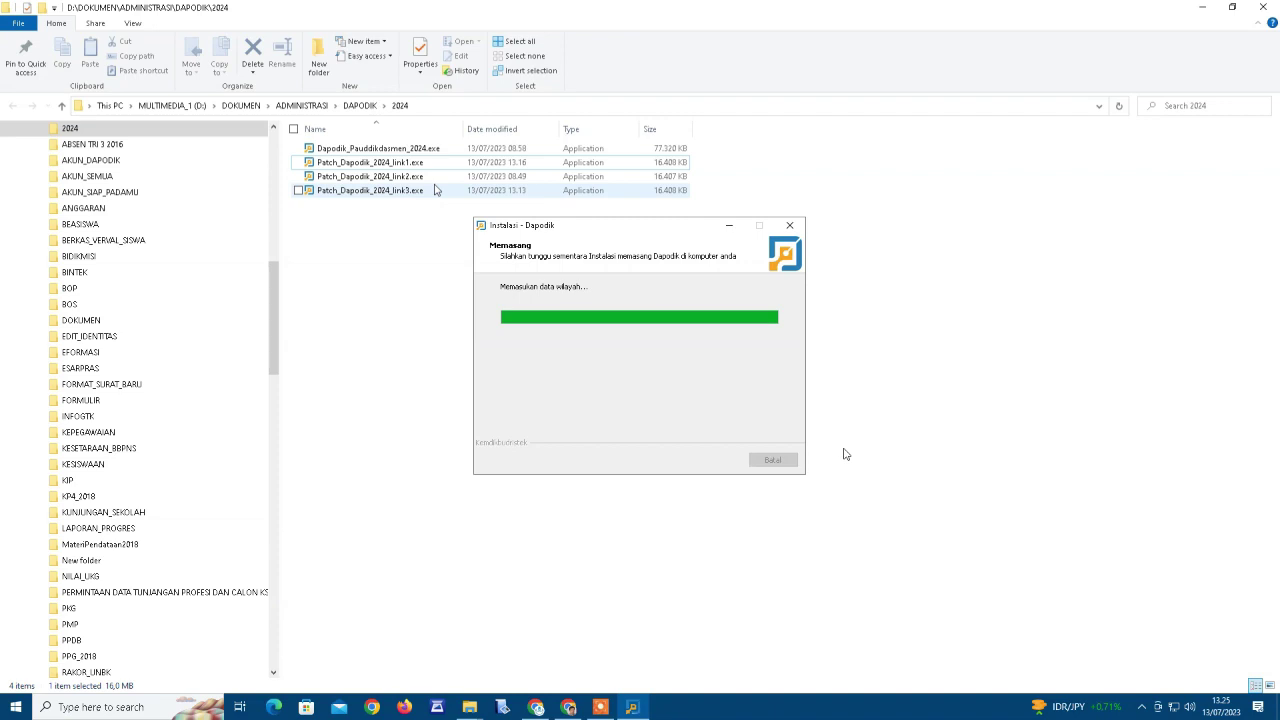
click(718, 459)
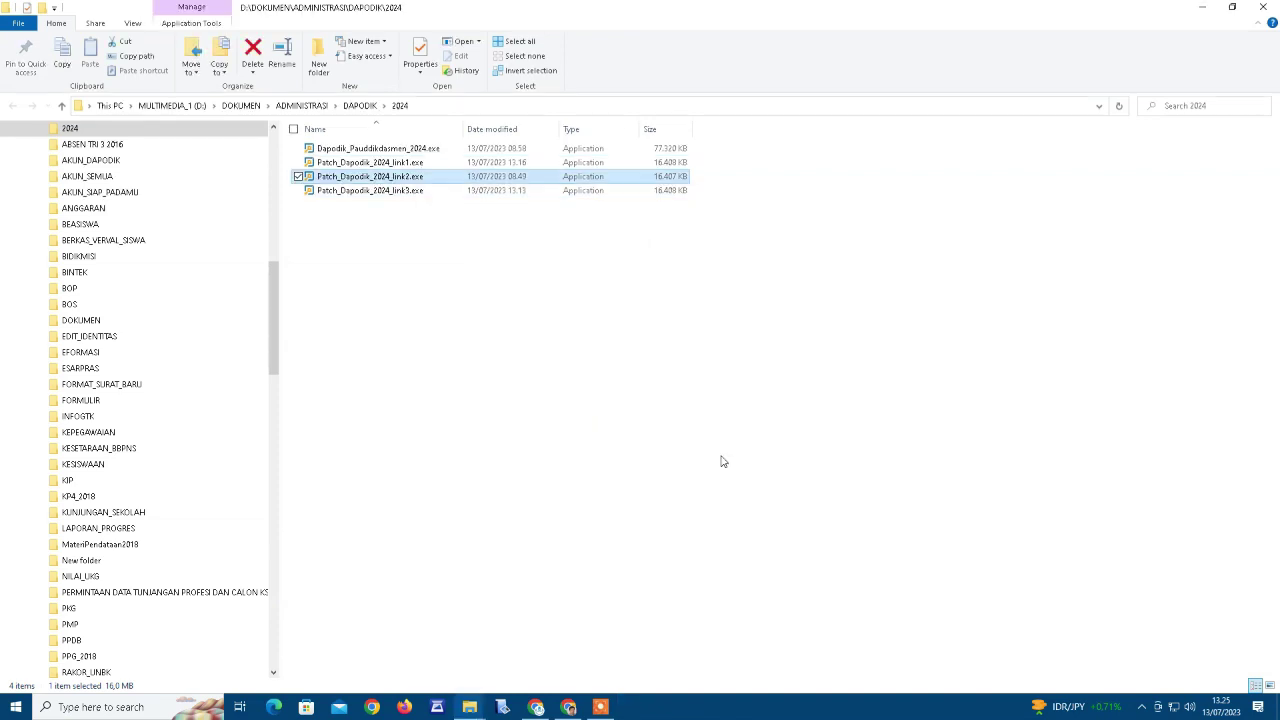
click(569, 706)
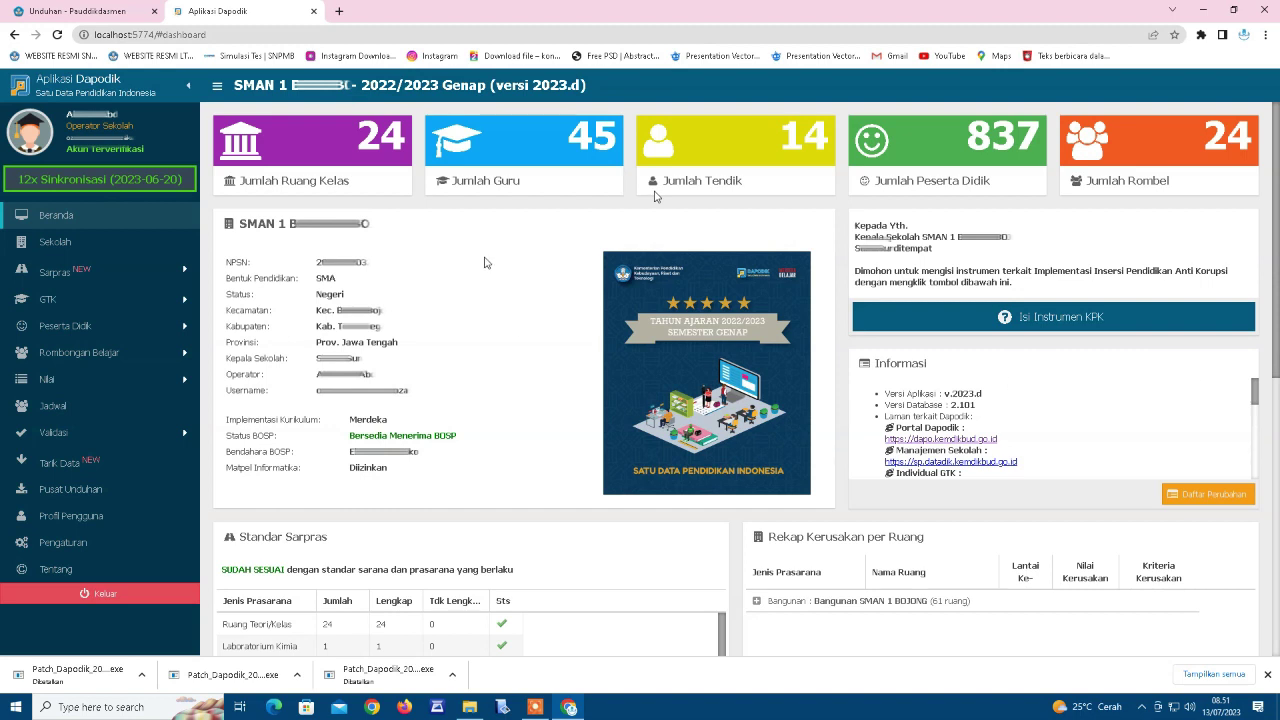
Reload Aplikasi Dapodik until it shows versi 2024, then log out.
click(57, 34)
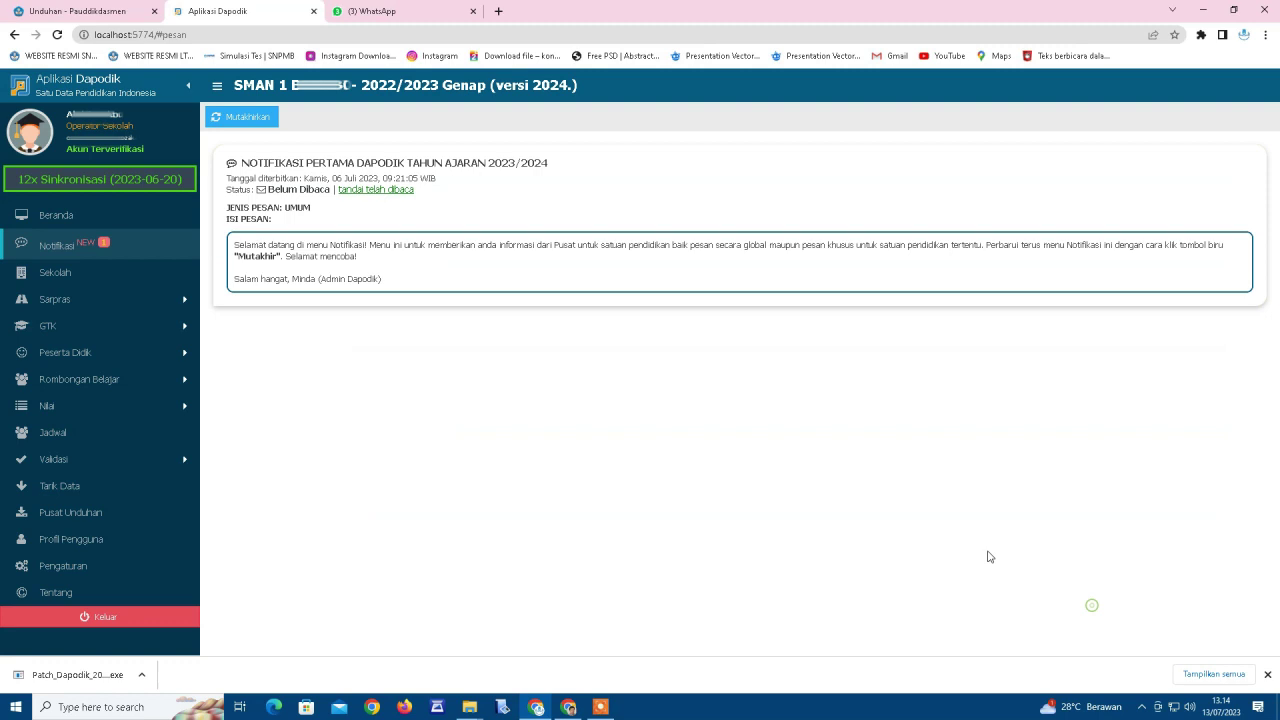
click(125, 618)
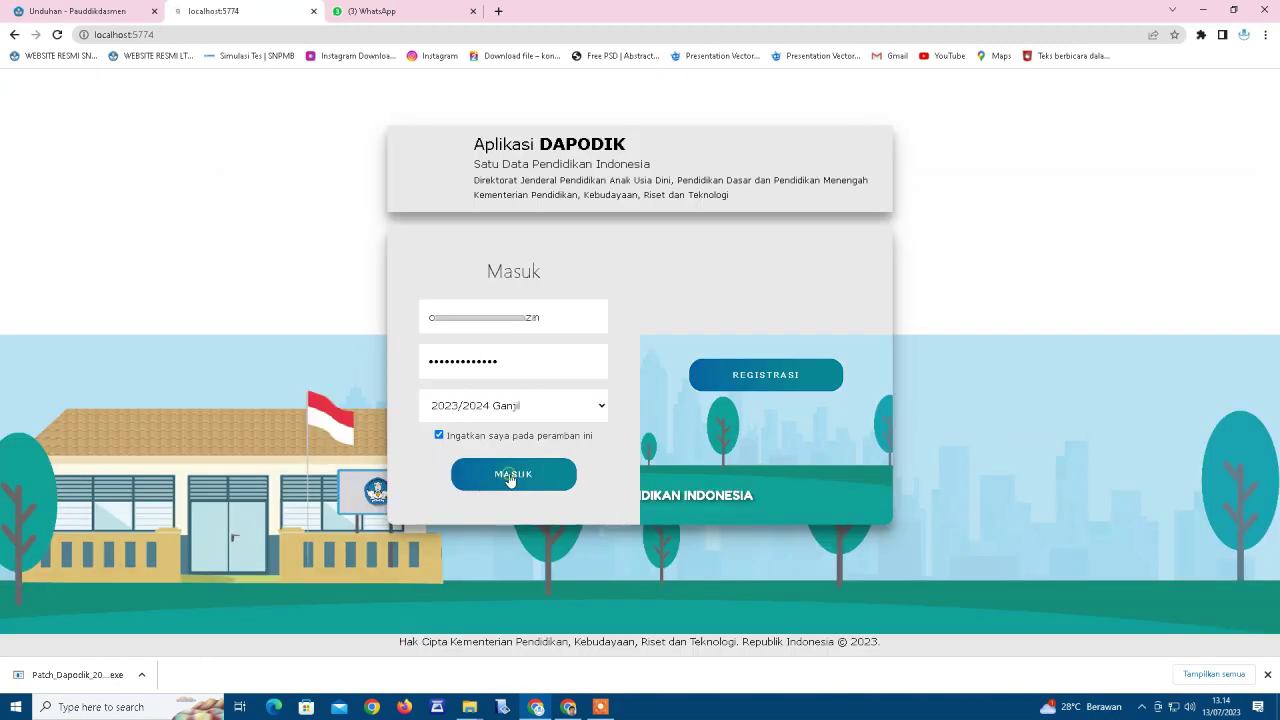
Log in for semester 2023/2024 Ganjil as the SMAN 1 school operator.
key(Return)
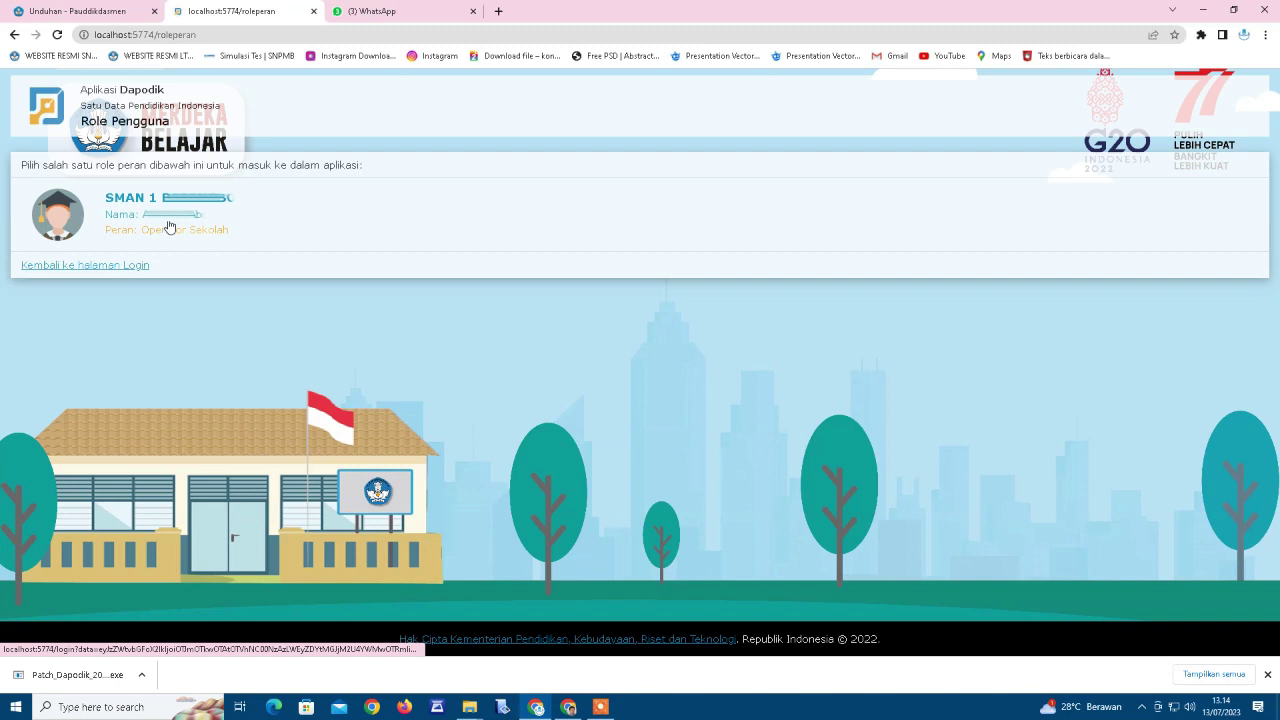
click(169, 227)
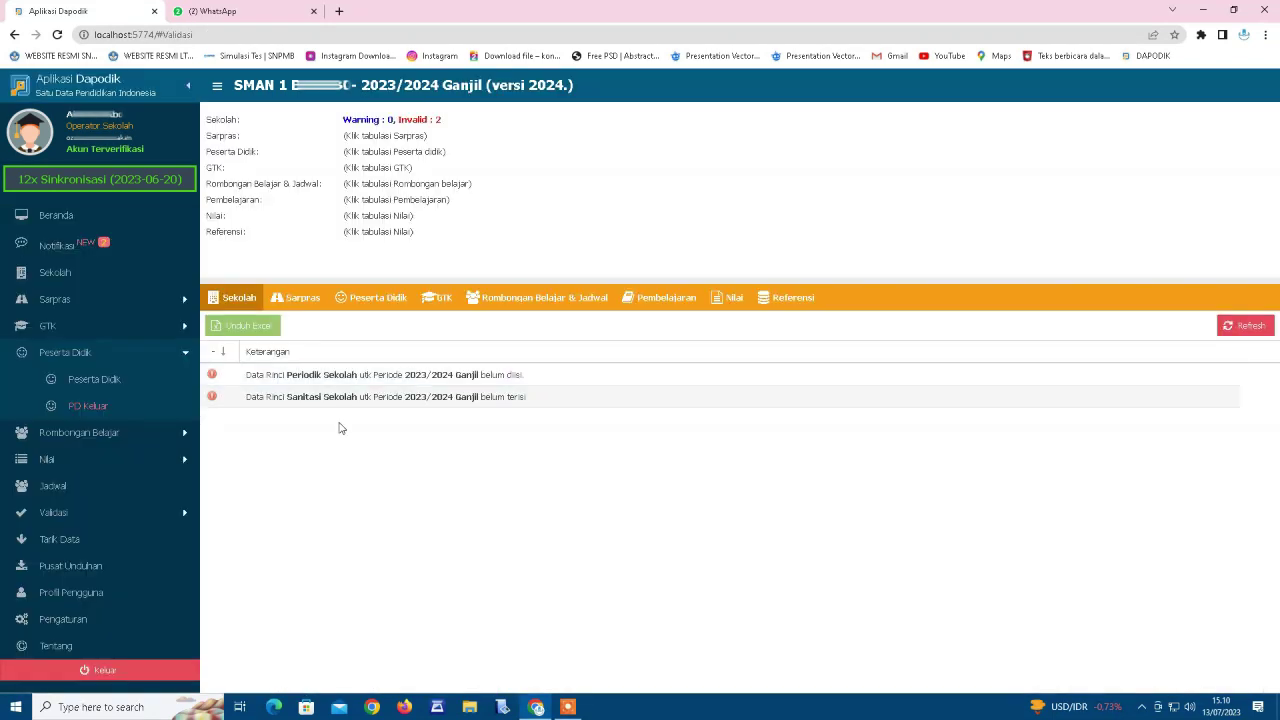
Review validation tabs from Sarpras through Referensi, then start a Tarik Data pull.
click(299, 302)
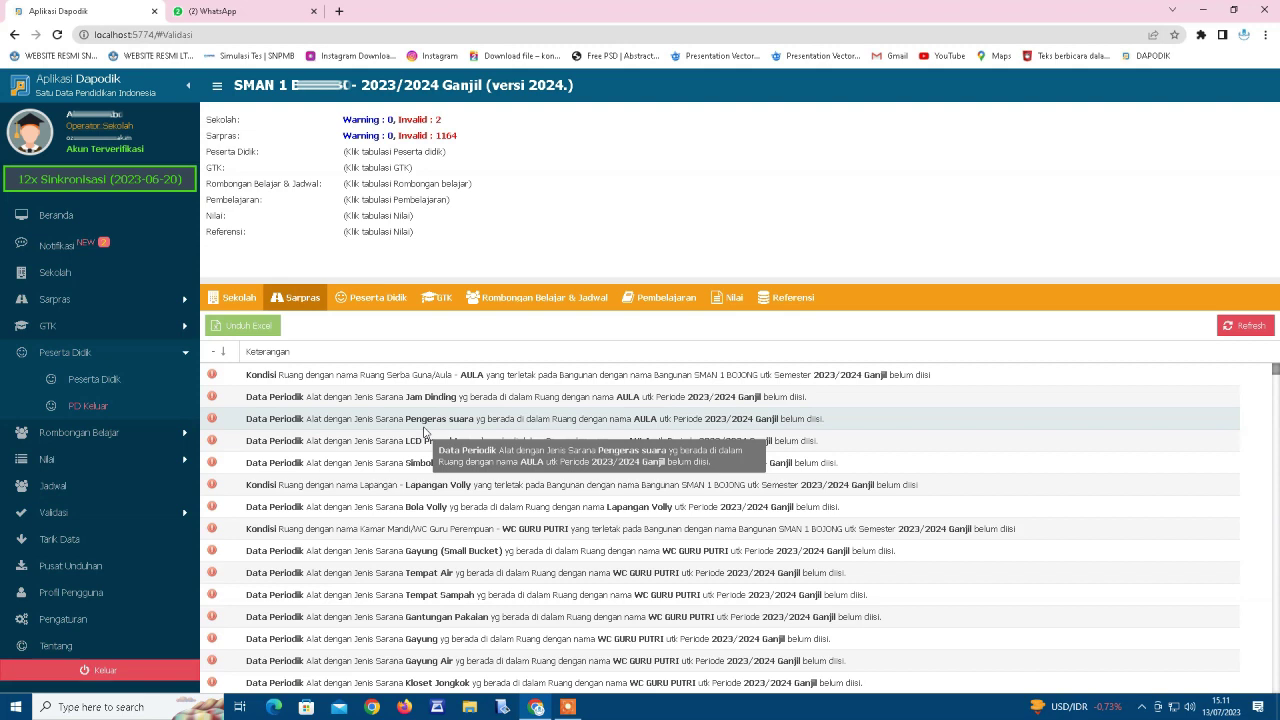
click(383, 305)
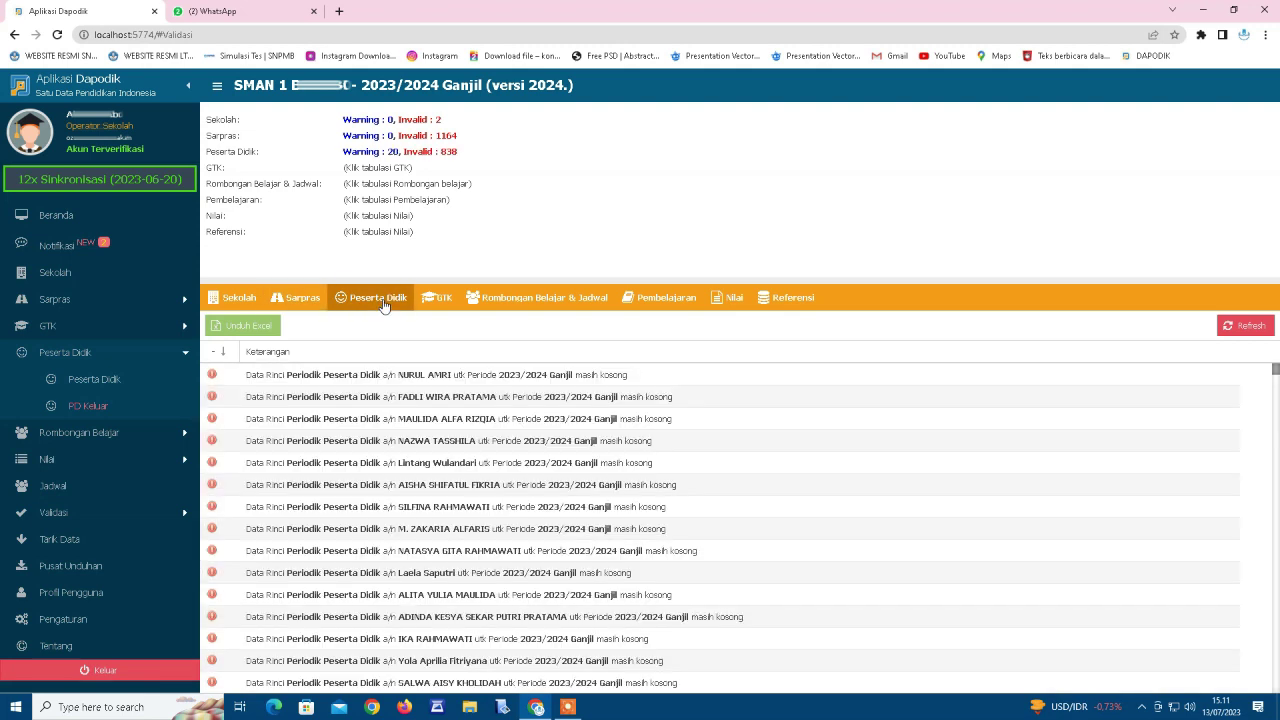
click(445, 305)
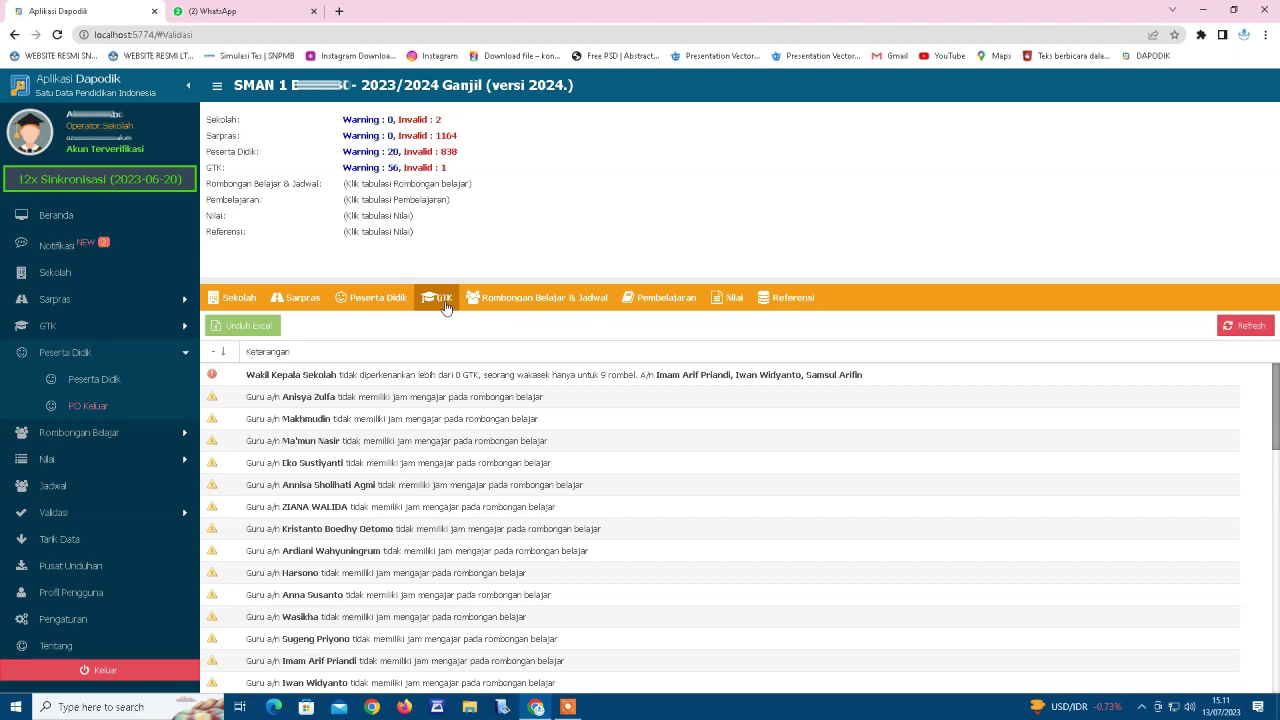
click(540, 298)
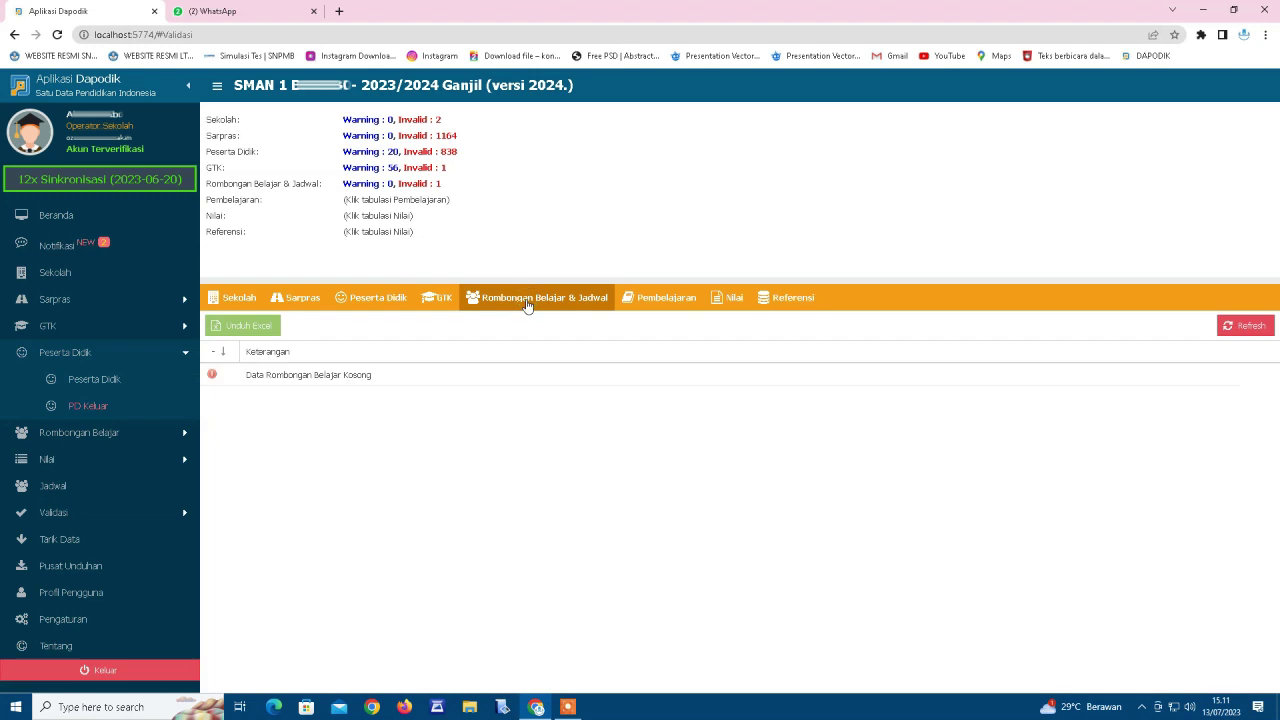
click(651, 299)
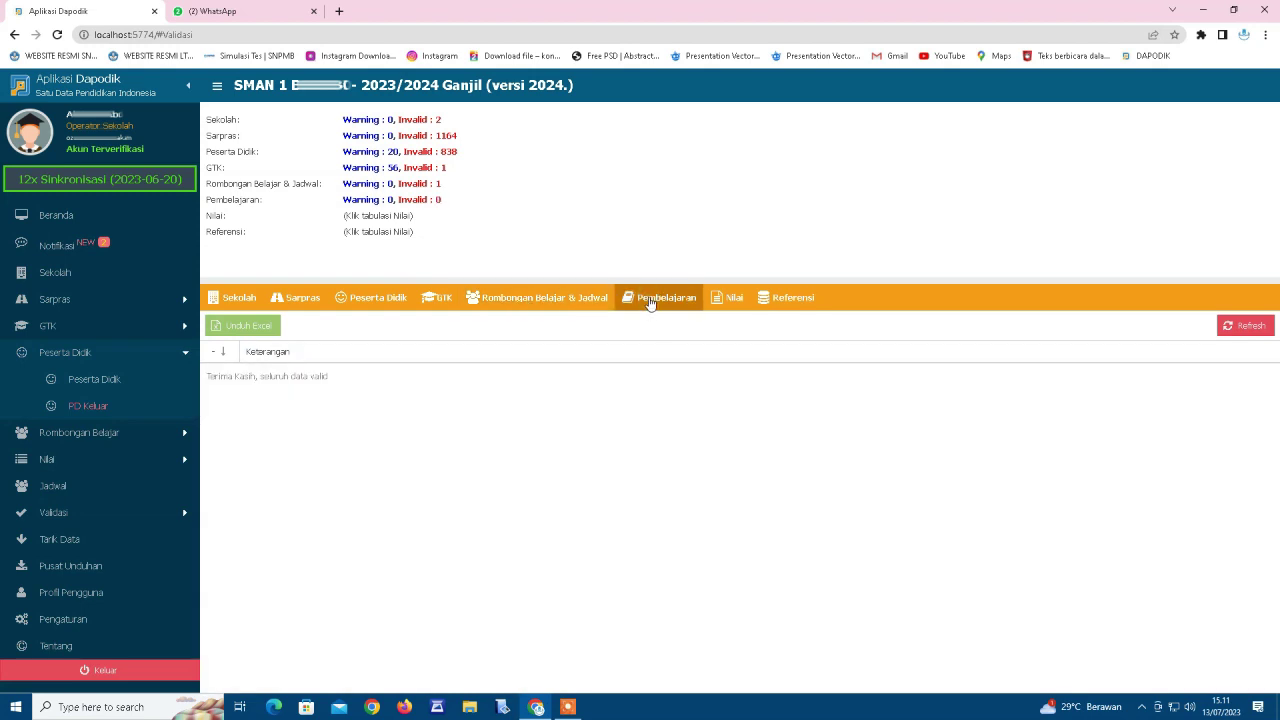
click(729, 299)
click(785, 299)
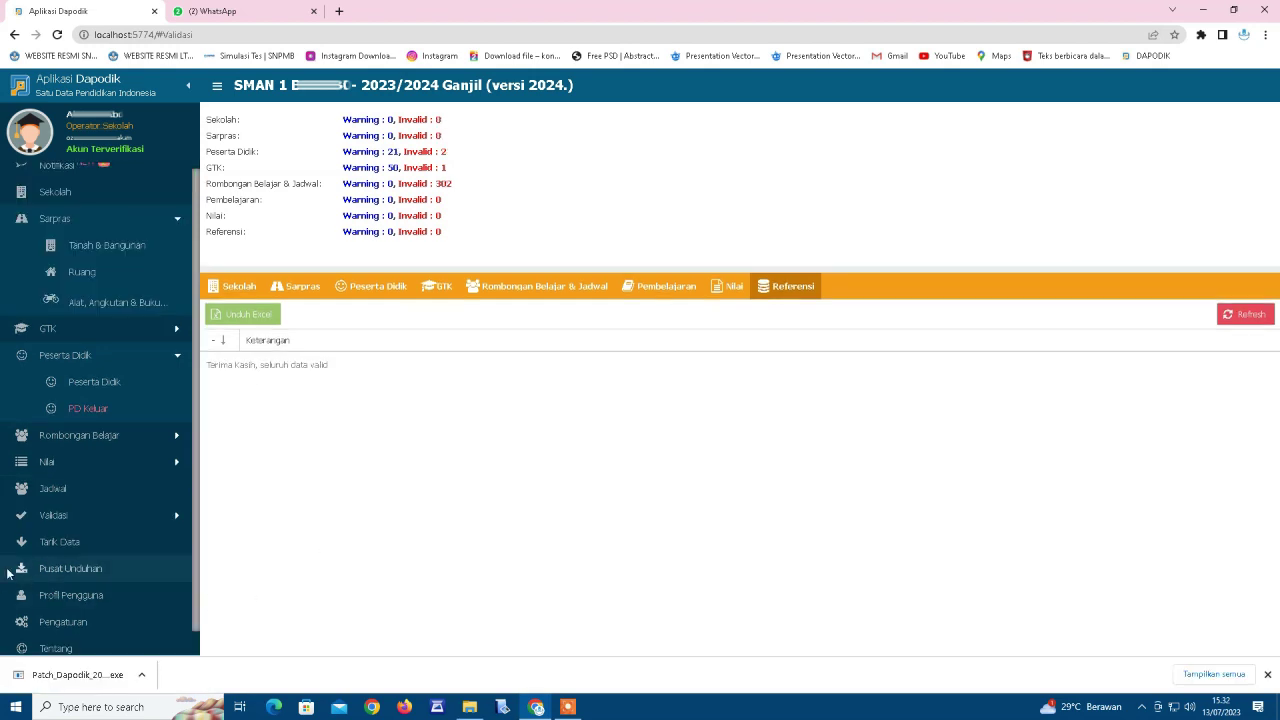
click(61, 543)
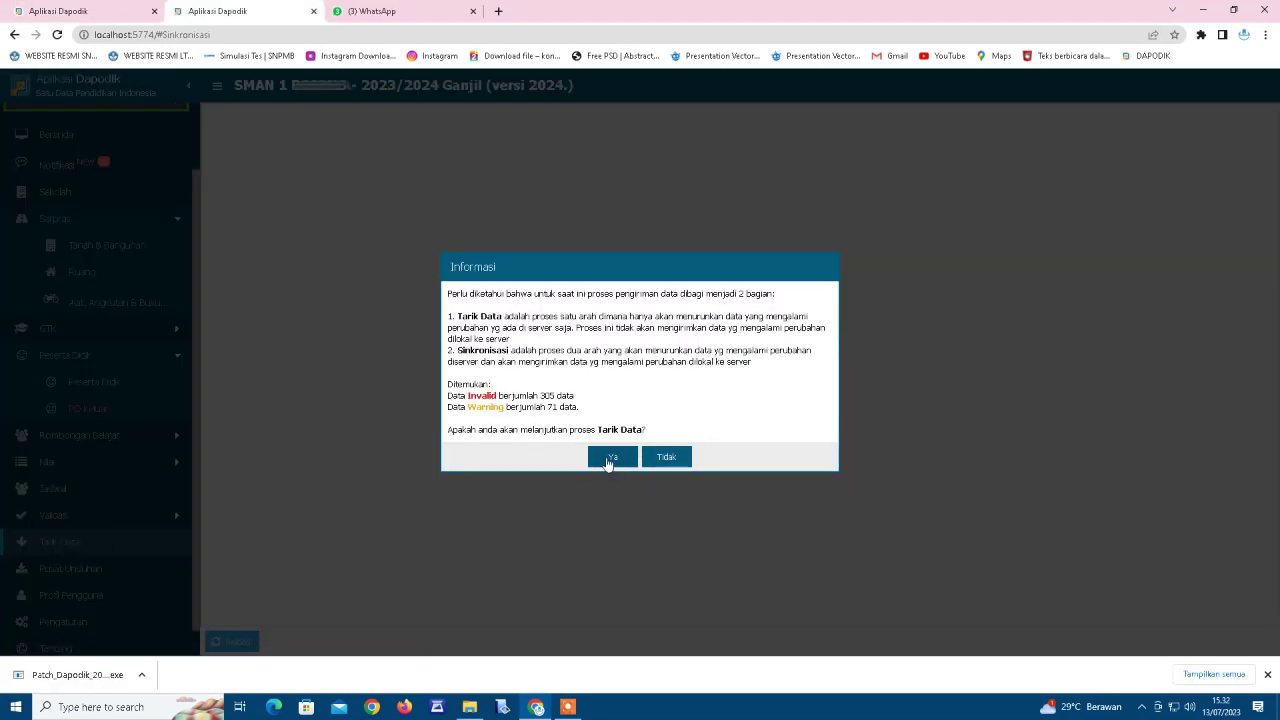
Confirm the Tarik Data pull from the server.
click(606, 458)
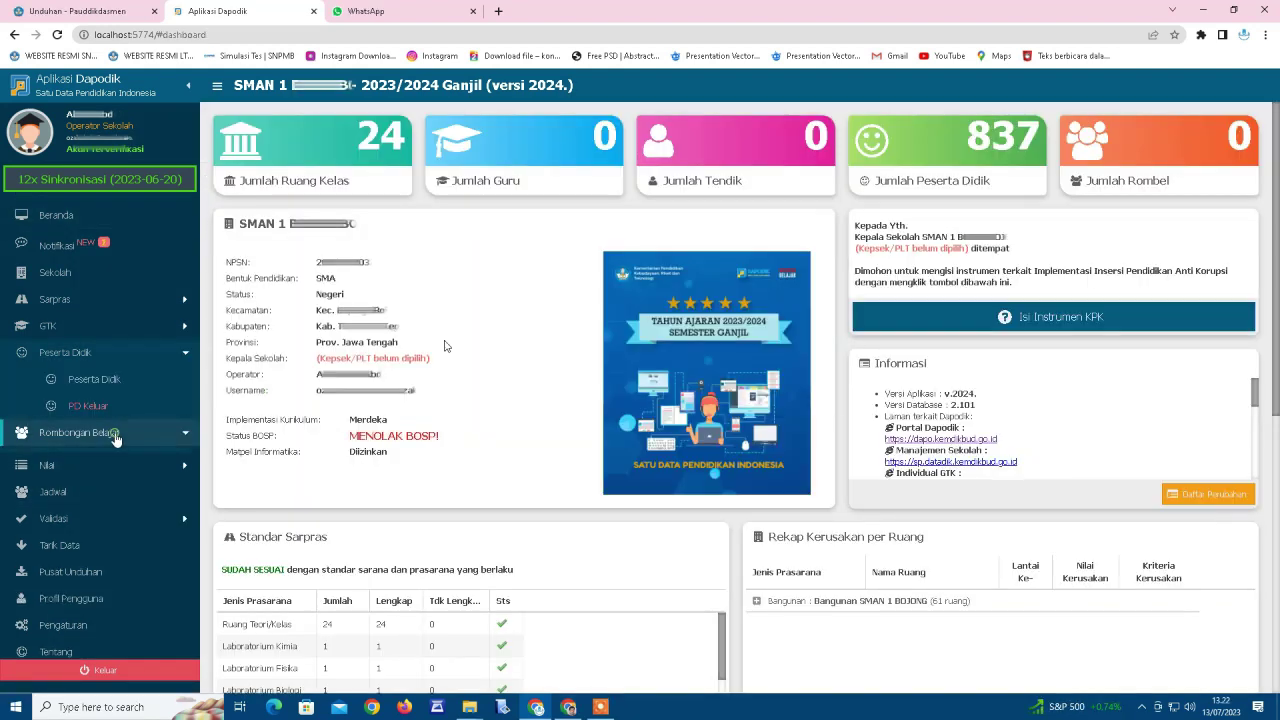
Expand Rombongan Belajar in the sidebar to show the Reguler rombel list.
click(115, 433)
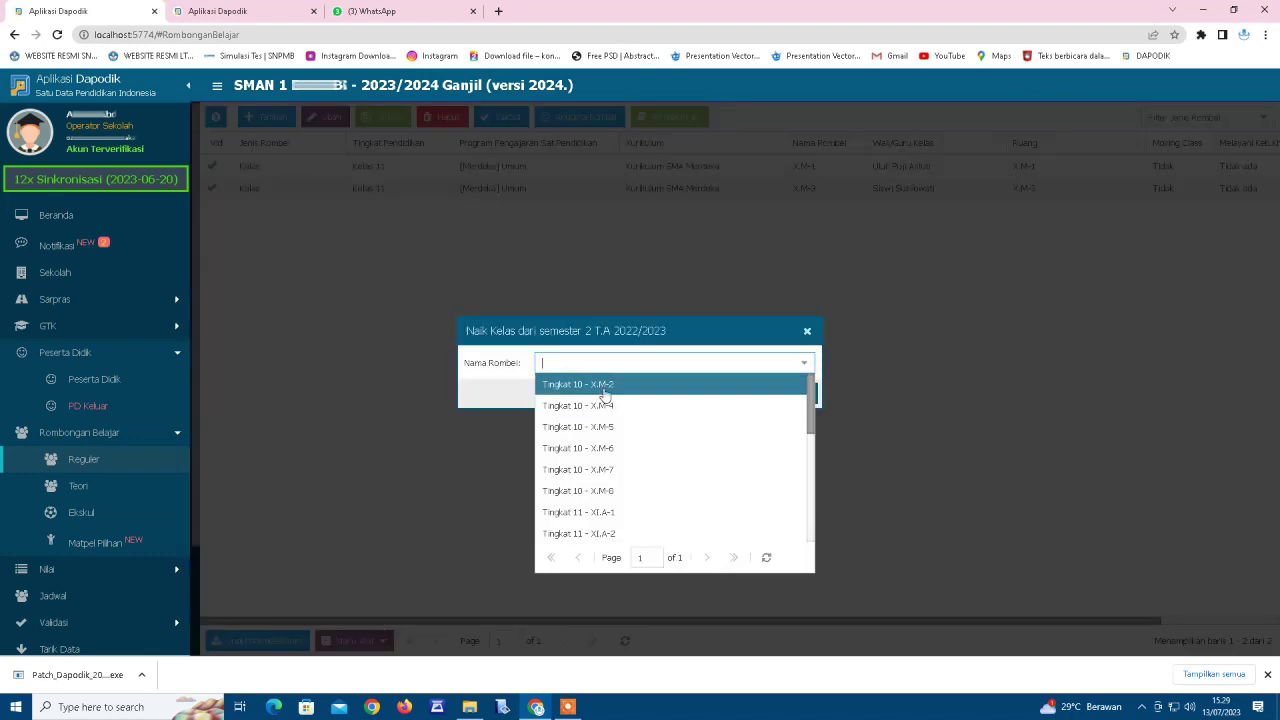
Carry over last year's X.M-1–X.M-8, XI.A and XI.S rombels into the regular rombel list.
click(755, 398)
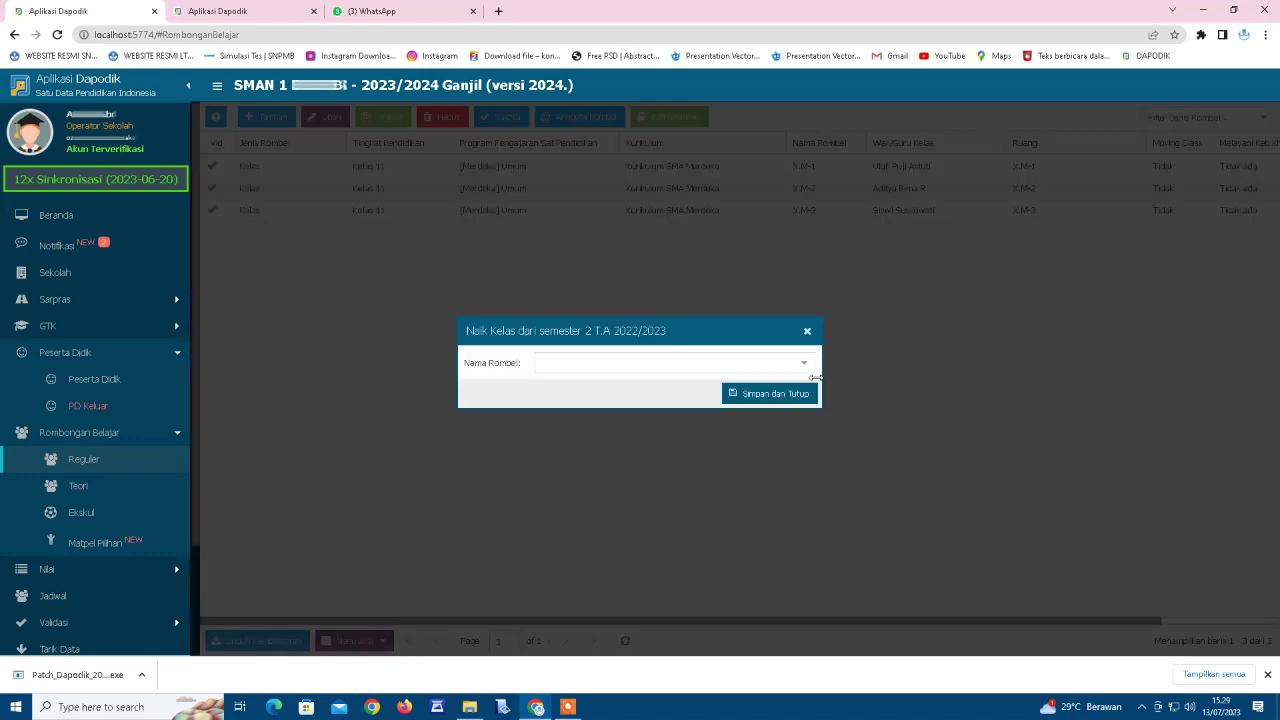
click(382, 640)
click(367, 618)
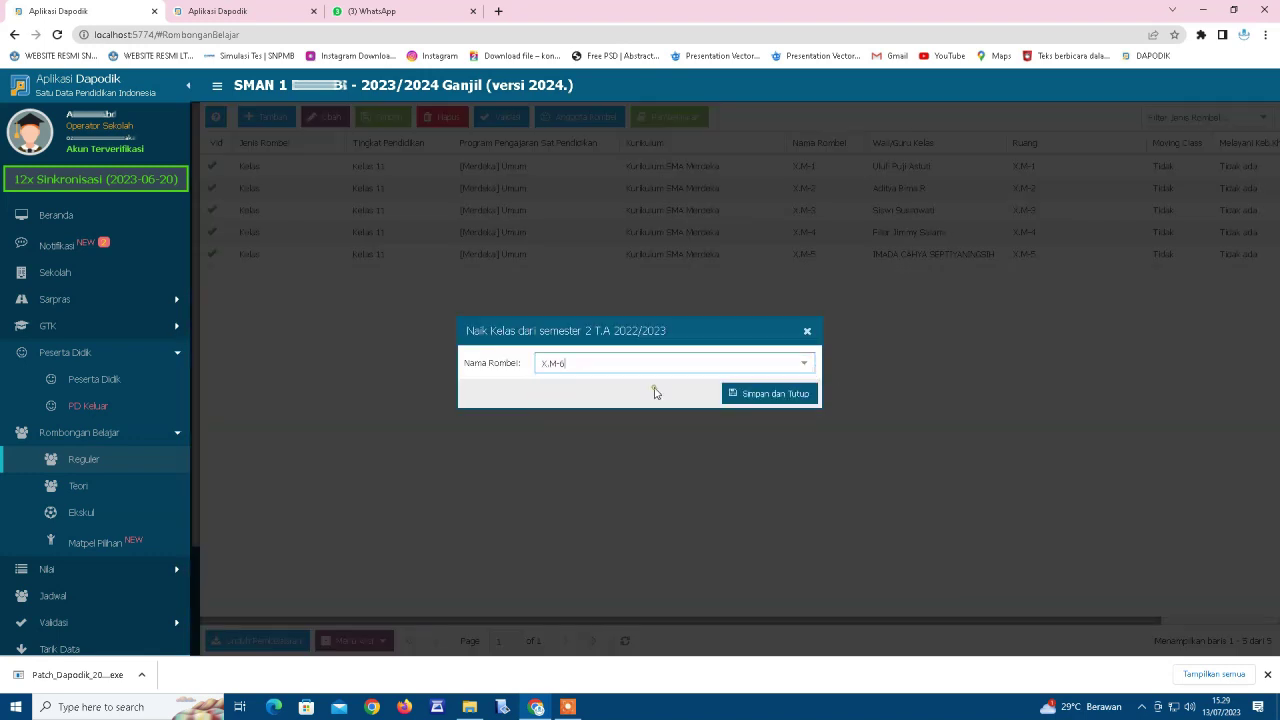
click(736, 393)
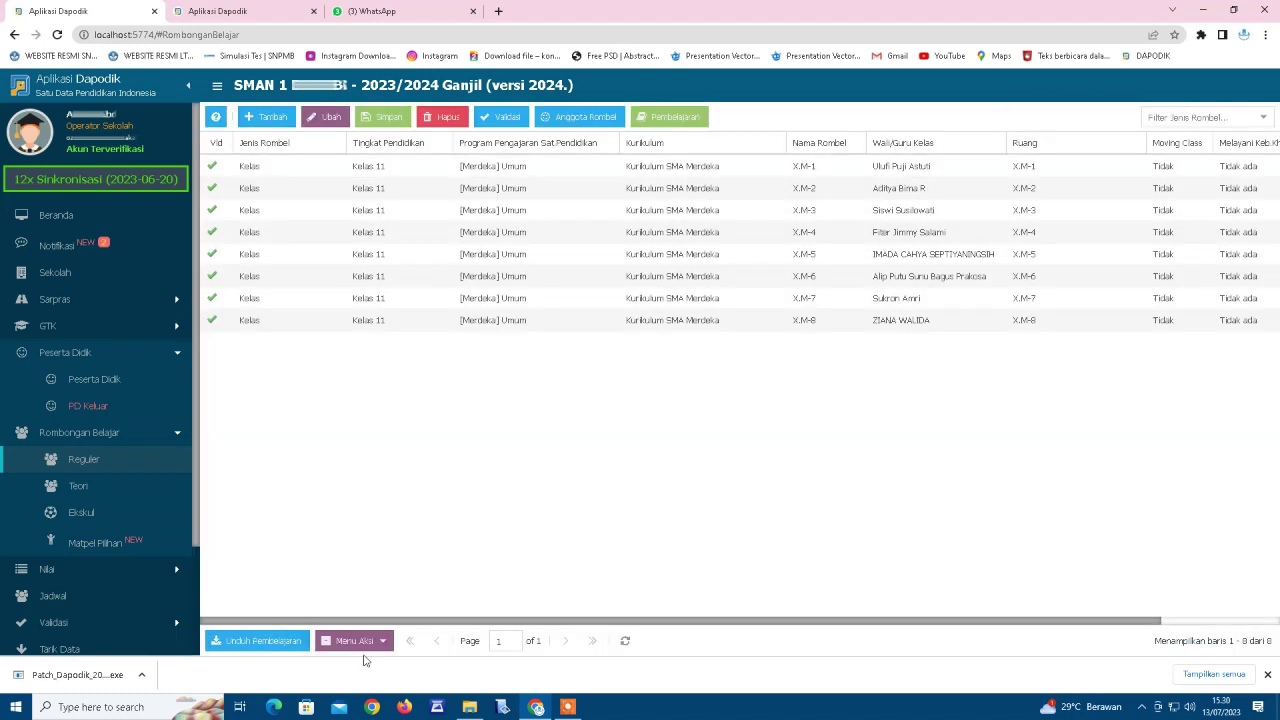
click(755, 393)
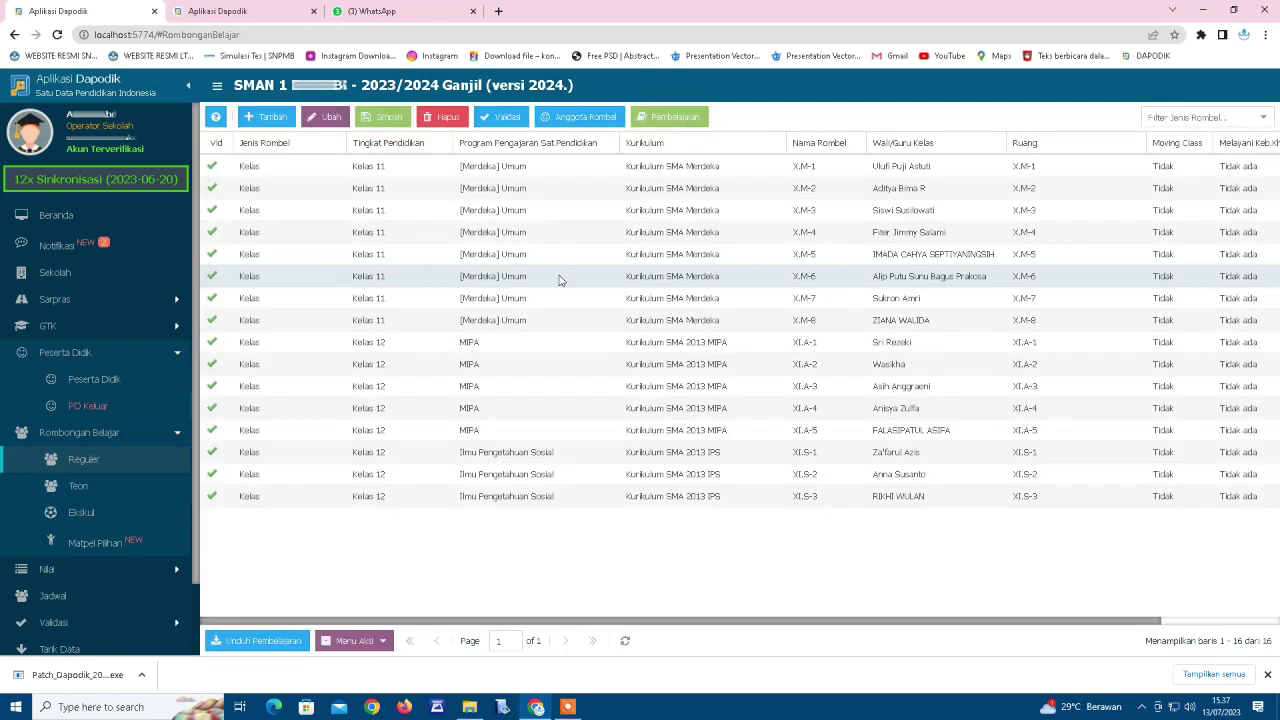
Rename the Kelas 12 rombels to XII.S-3, XII.S-2, XII.S-1, XII.A-5 and XII.A-1.
click(805, 166)
click(803, 496)
text(XII.S-3)
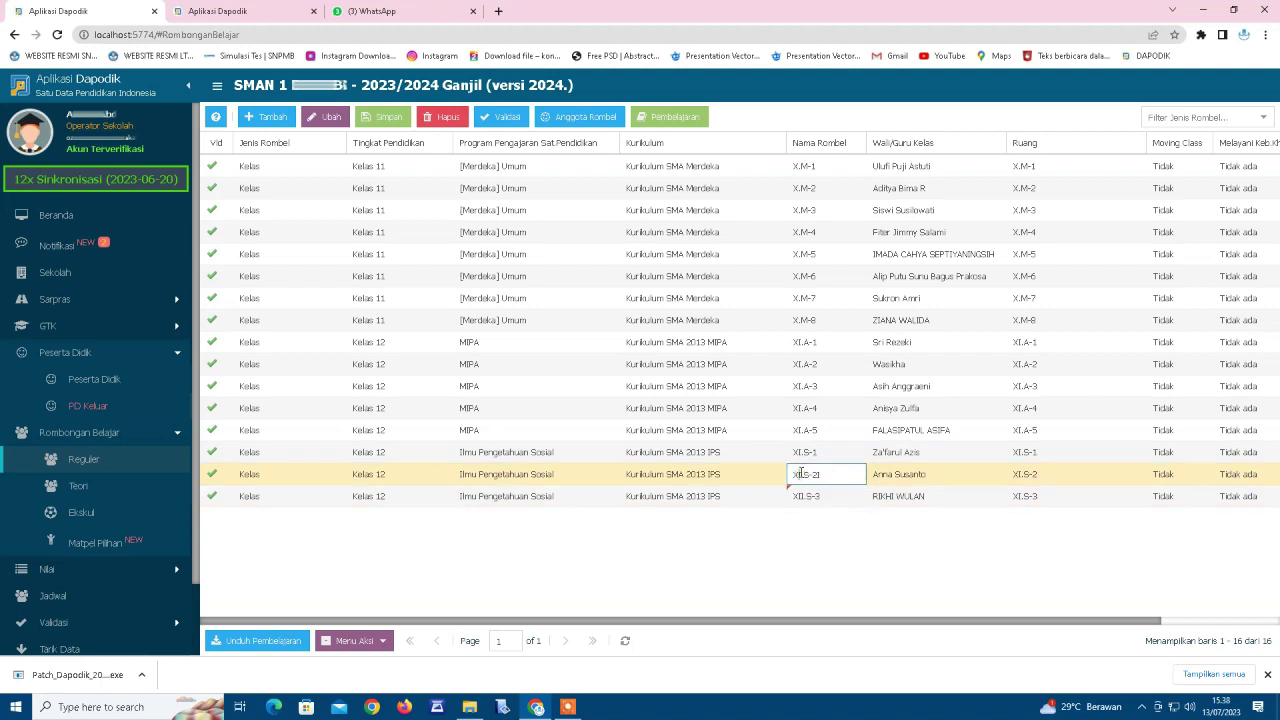
click(805, 474)
text(XII.S-2)
click(805, 452)
text(XII.S-1)
click(805, 430)
text(XII.A-5)
click(803, 364)
click(803, 342)
text(XII.A-1)
Rename the X.M rombels to XI.M-8, XI.M-6, XI.M-4, XI.M-3, XI.M-2 and XI.M-1.
click(803, 320)
text(XI.M-8)
click(803, 298)
click(803, 276)
text(XI.M-6)
click(801, 254)
text(XI.M-4)
click(803, 210)
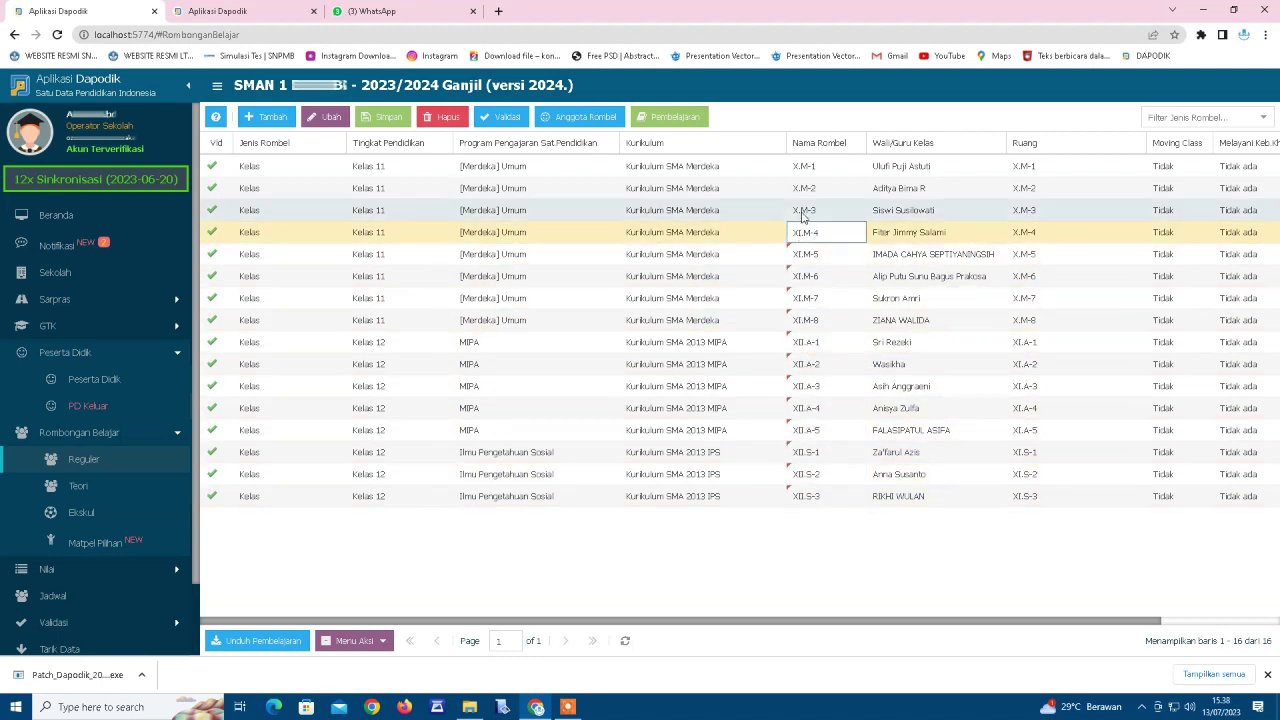
text(XI.M-3)
click(803, 188)
text(XI.M-2)
click(803, 166)
text(XI.M-1)
Assign rooms XI.A-1 to XI.A-4 to rombels XI.M-1 through XI.M-4.
click(1020, 166)
scroll(1078, 274, down, 3)
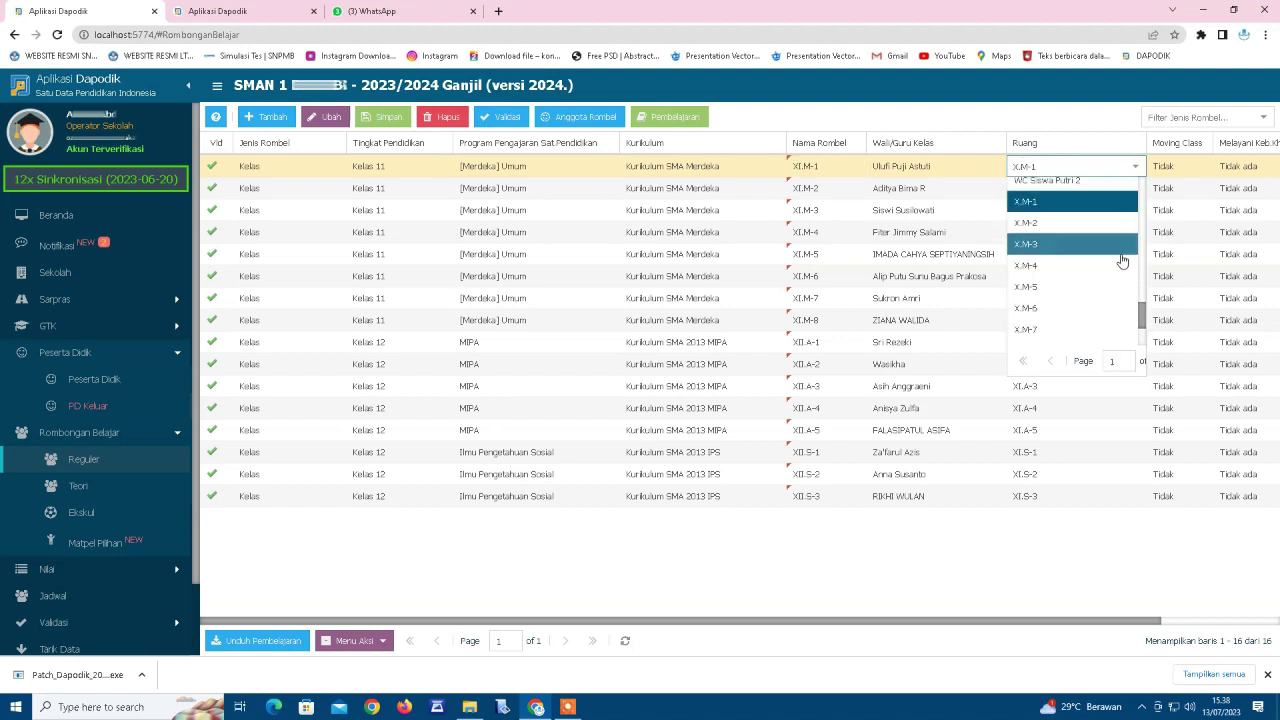
click(1078, 274)
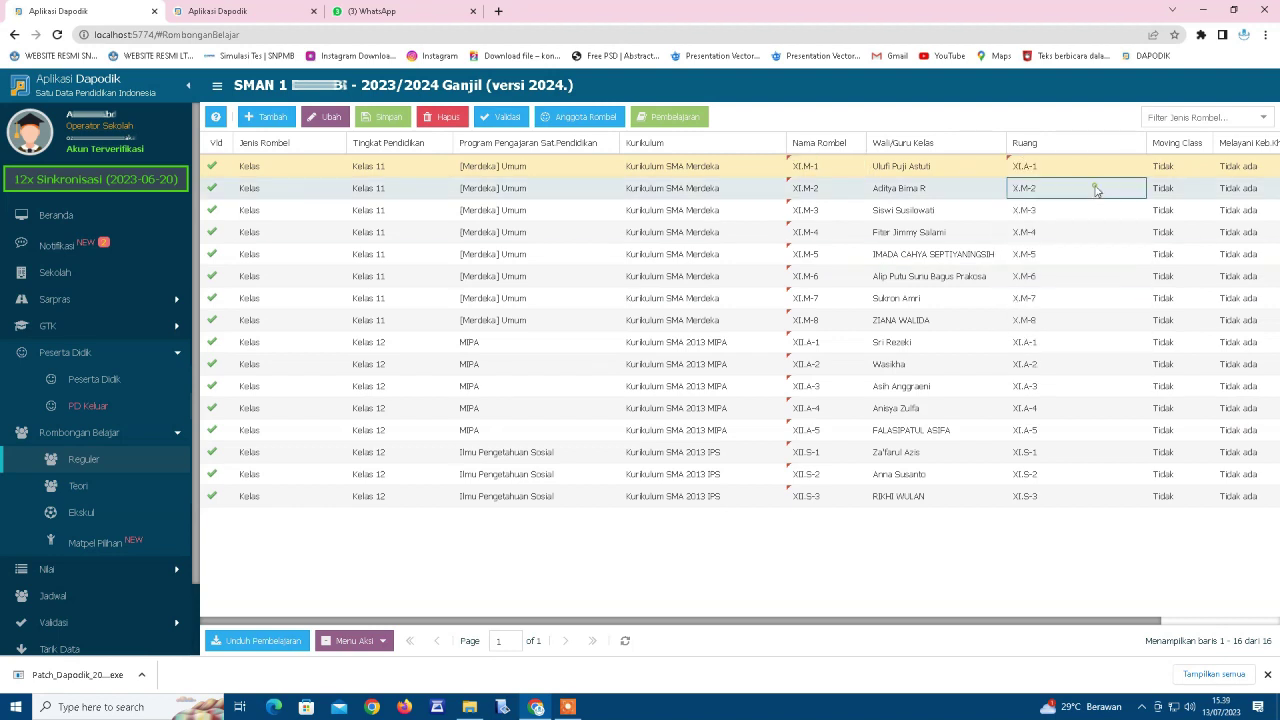
click(1100, 188)
click(1135, 188)
click(1062, 314)
click(1135, 210)
click(1062, 357)
click(1100, 232)
click(1135, 232)
Leave XI.M-5's room unchanged and save all the rombel changes.
click(1060, 400)
click(1100, 254)
click(1135, 254)
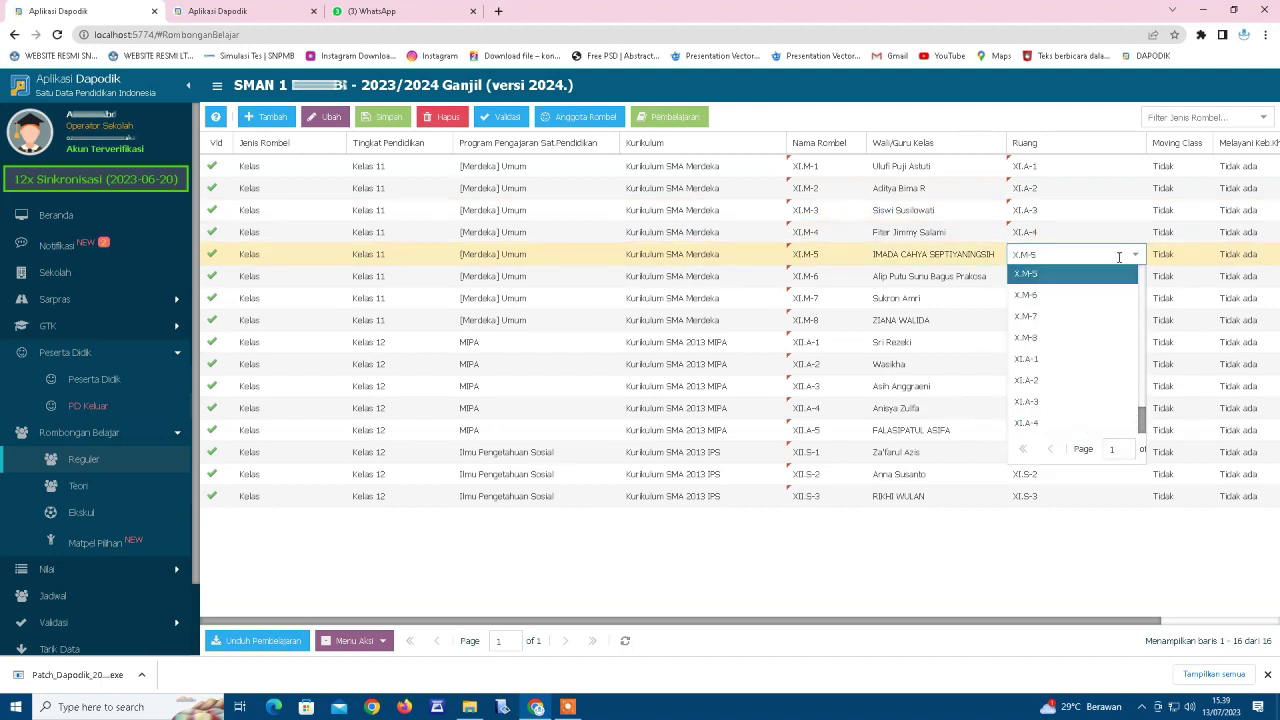
click(747, 540)
click(766, 283)
click(383, 117)
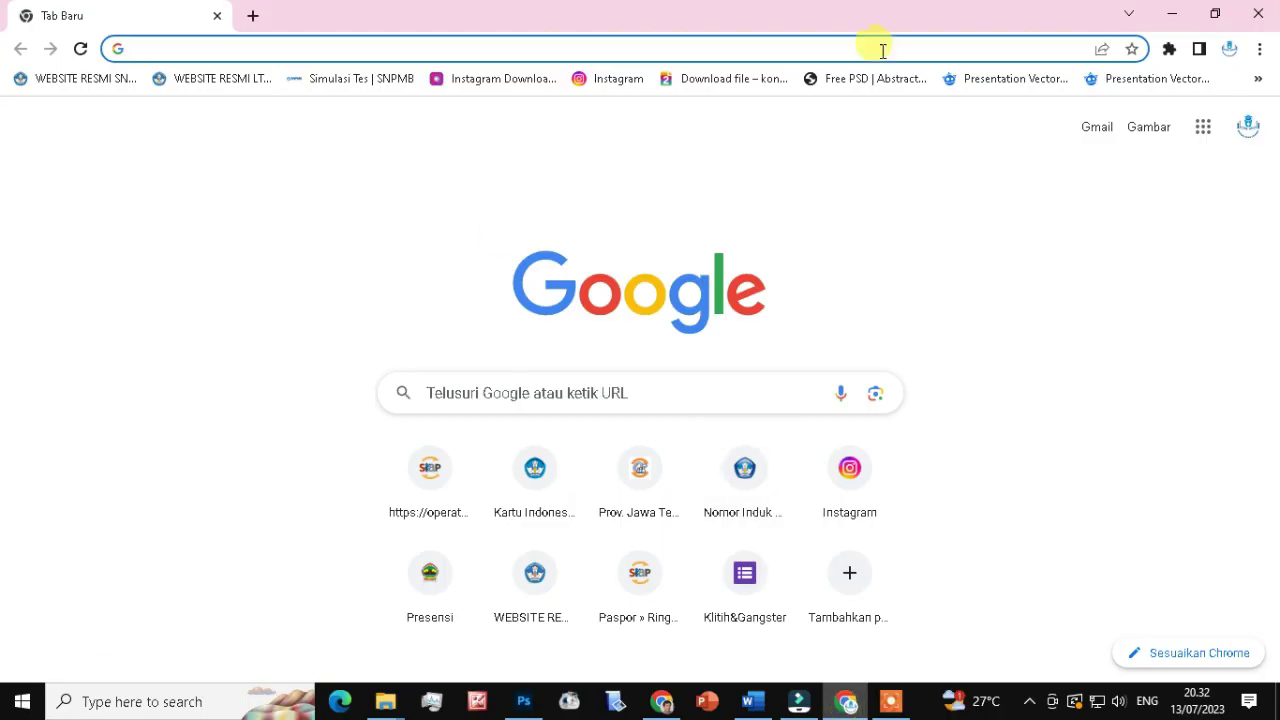
Log back into Dapodik from the bookmark and choose the operator role to load the dashboard.
click(1257, 78)
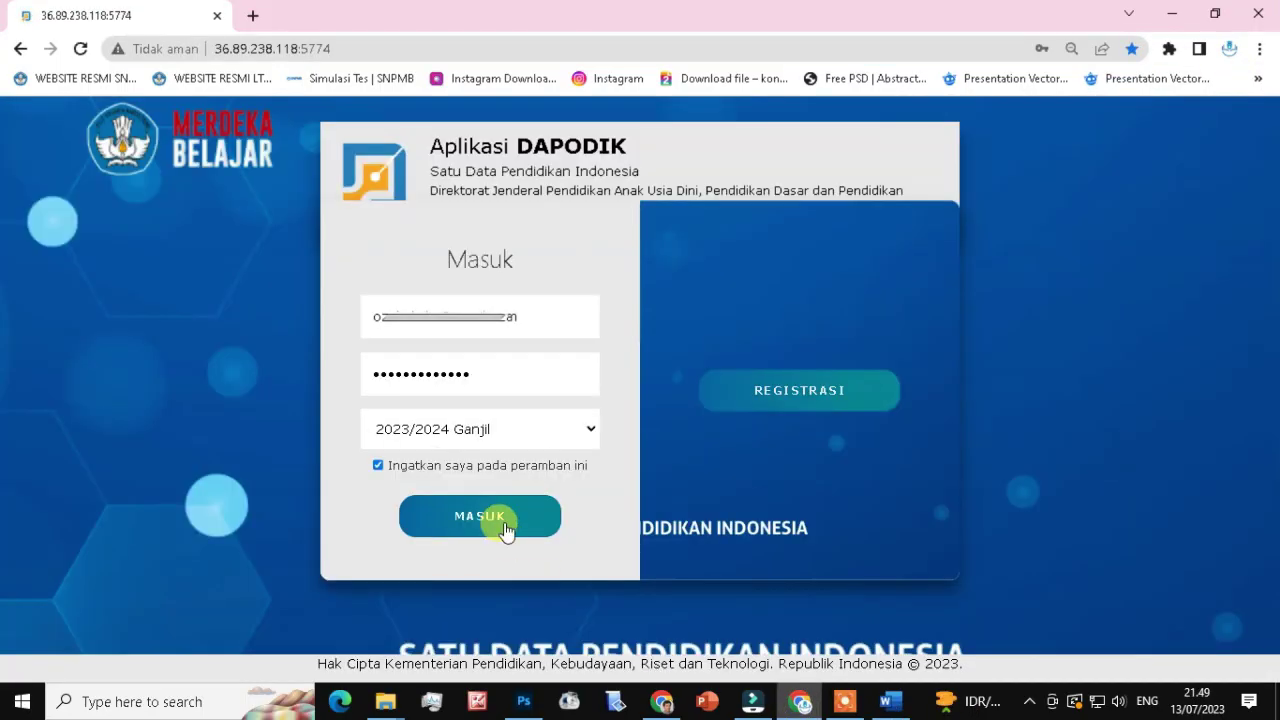
click(500, 523)
click(277, 300)
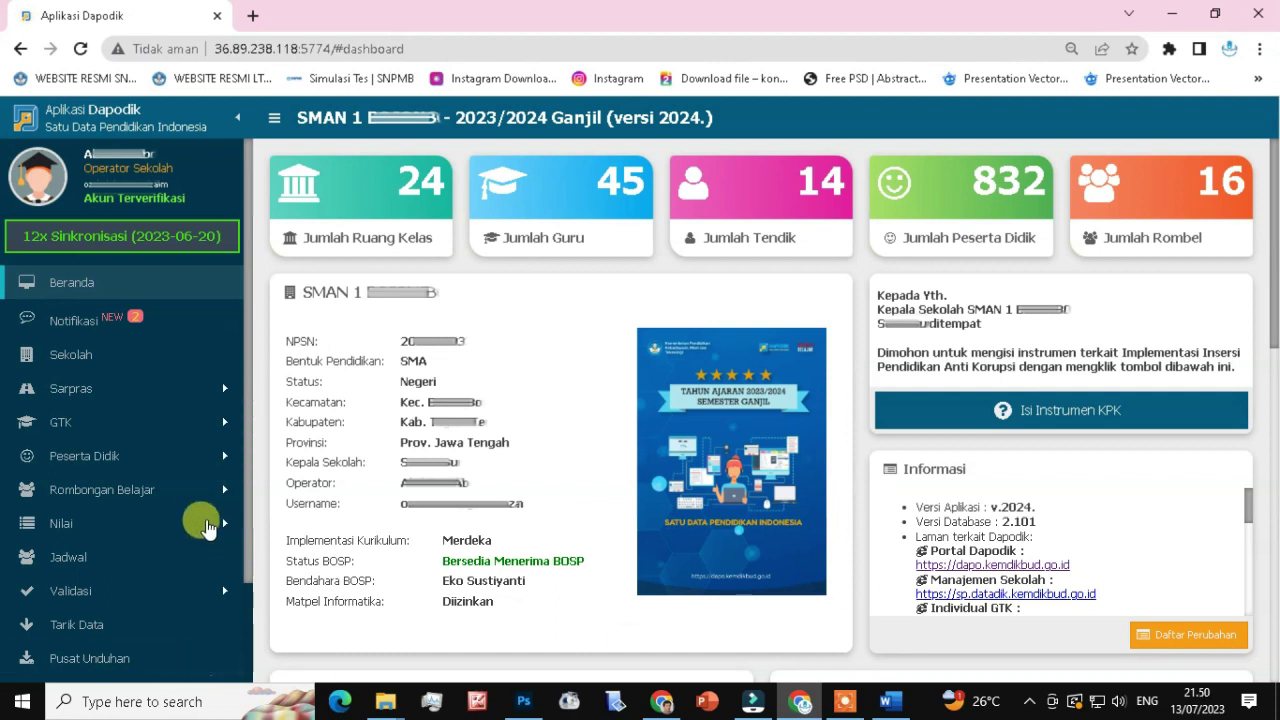
Expand Rombongan Belajar in the sidebar and scroll down to show Matpel Pilihan.
click(162, 490)
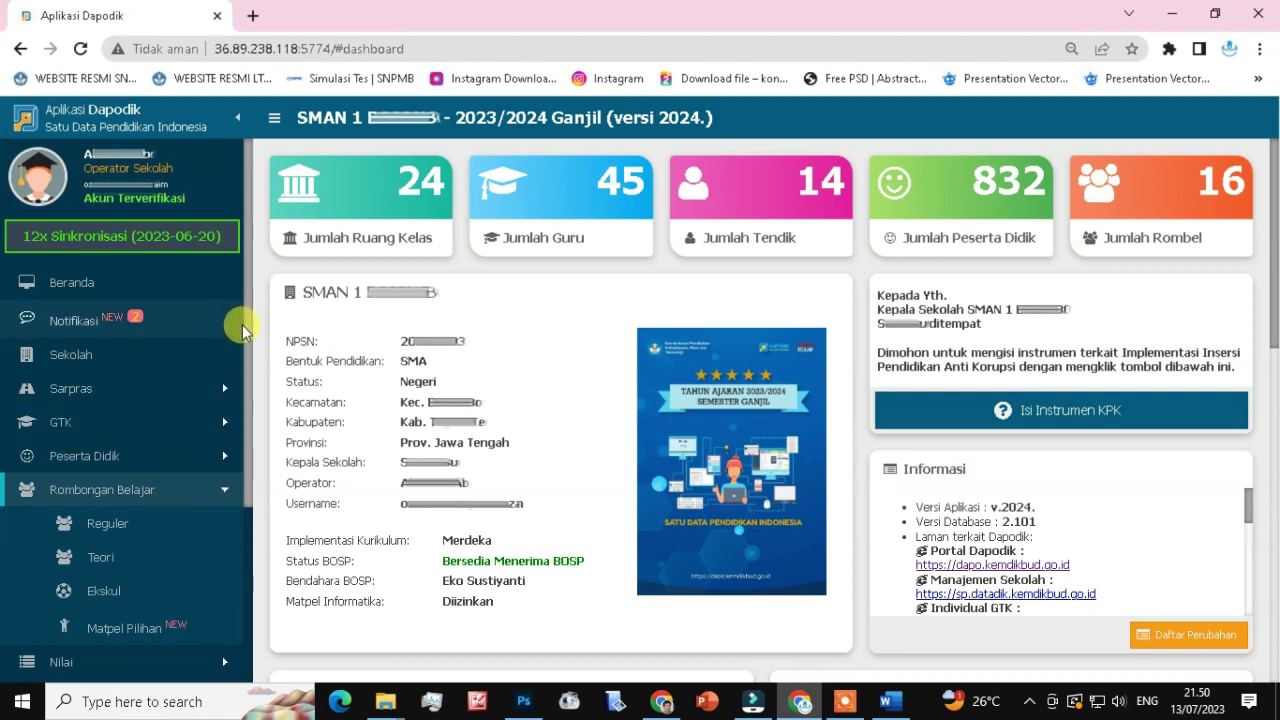
scroll(206, 343, down, 2)
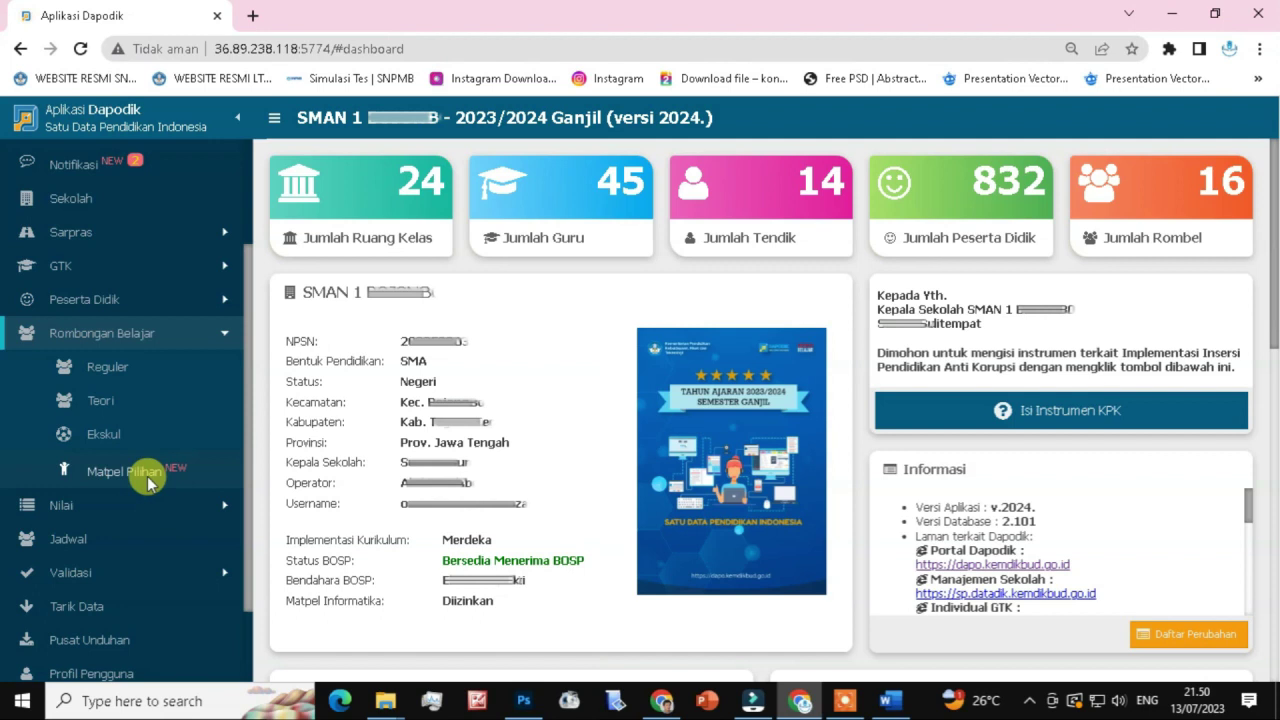
click(147, 476)
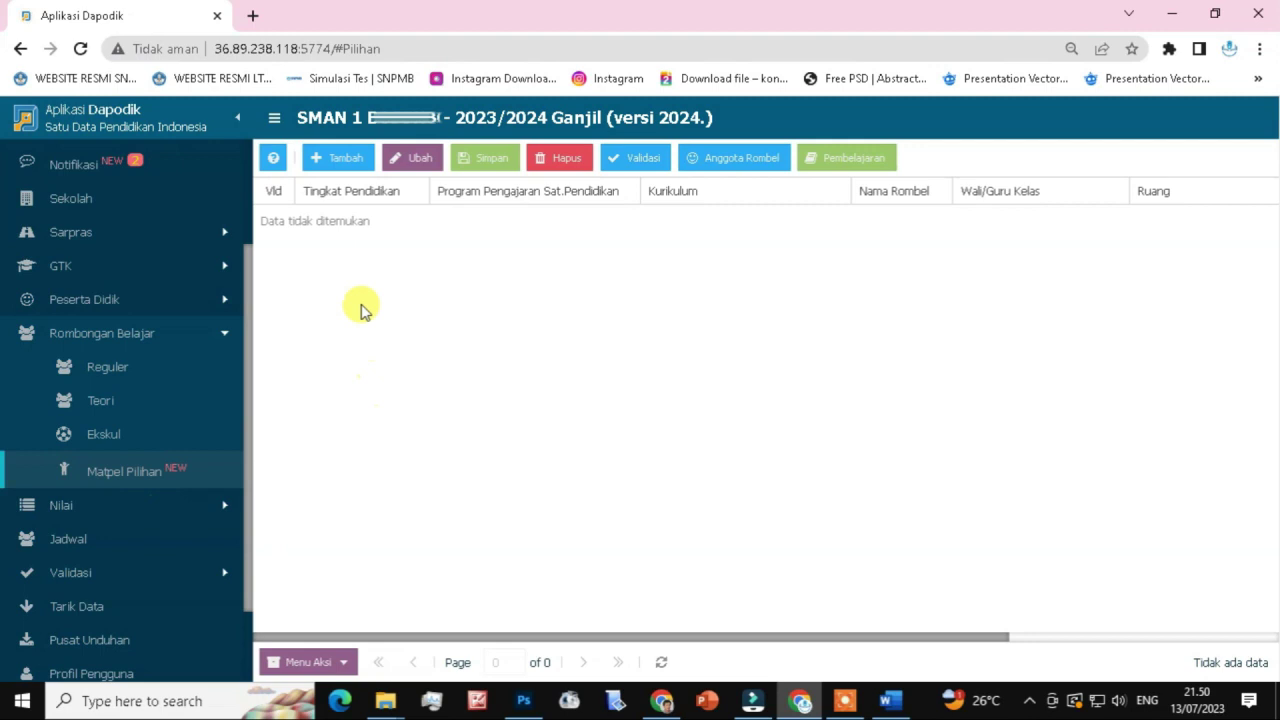
Add a rombel row set to Kelas 11, [Merdeka] Umum program and Kurikulum SMA Merdeka.
click(331, 161)
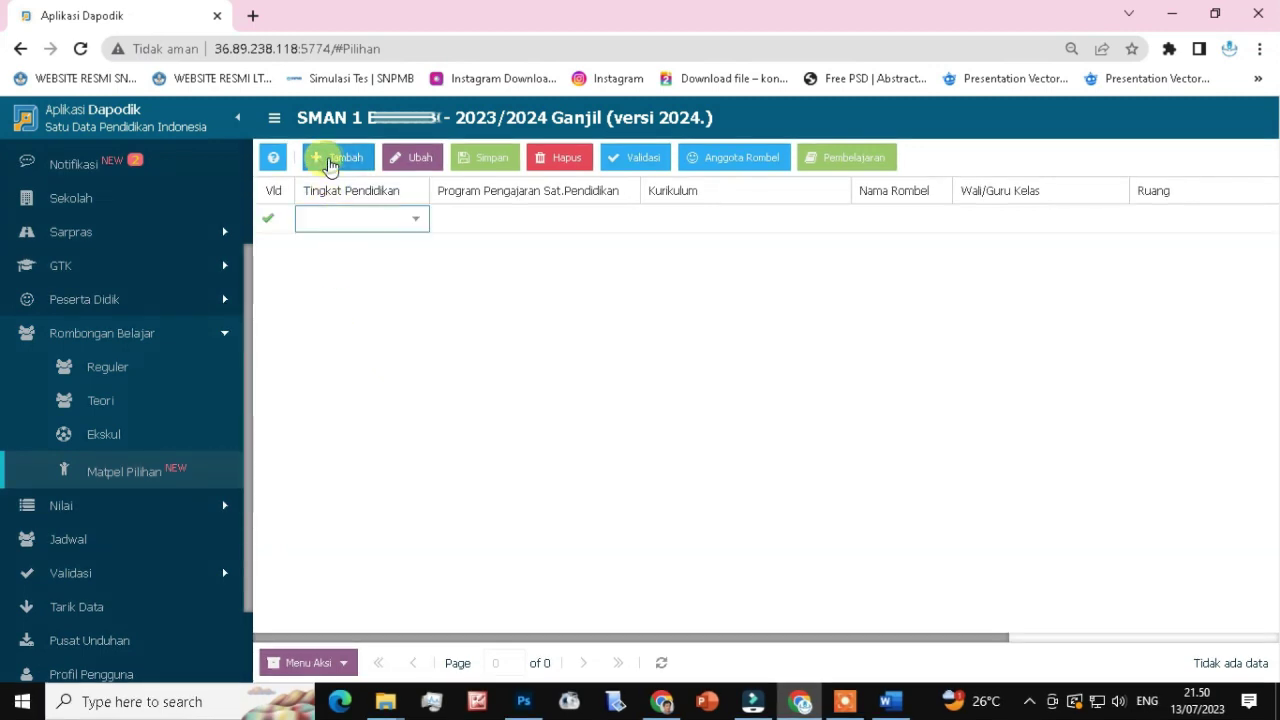
click(418, 226)
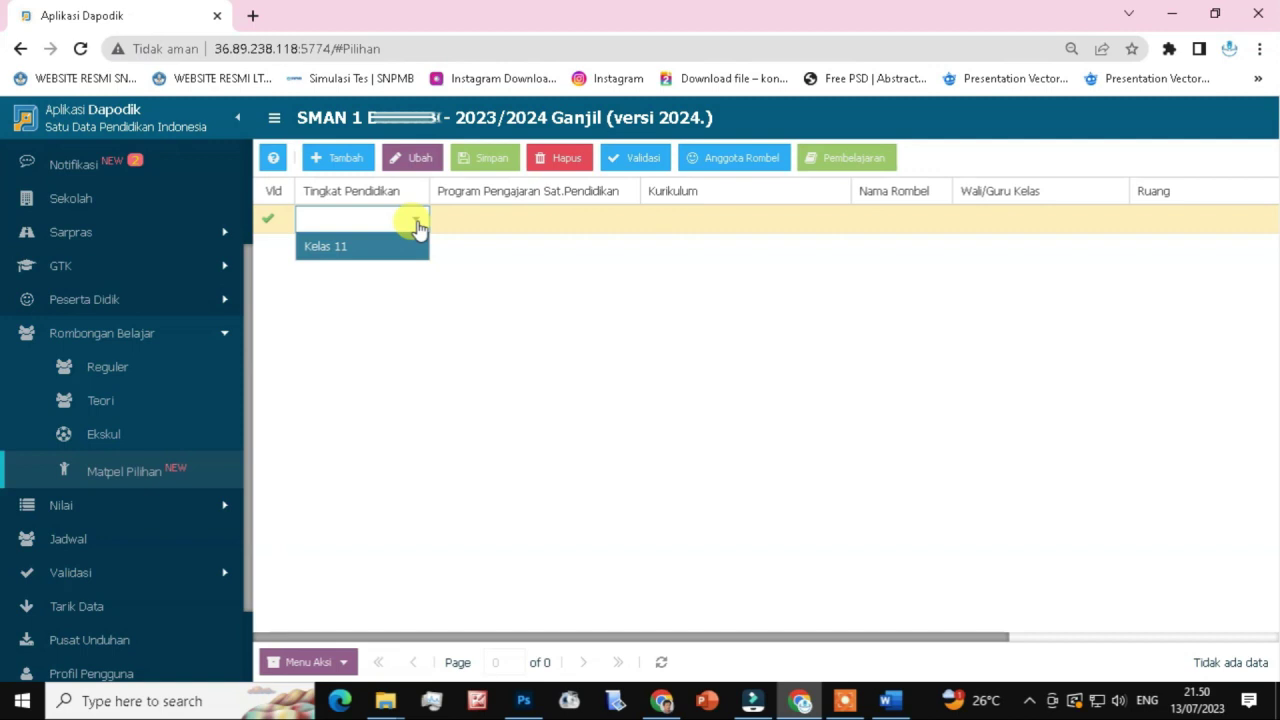
click(394, 245)
click(588, 226)
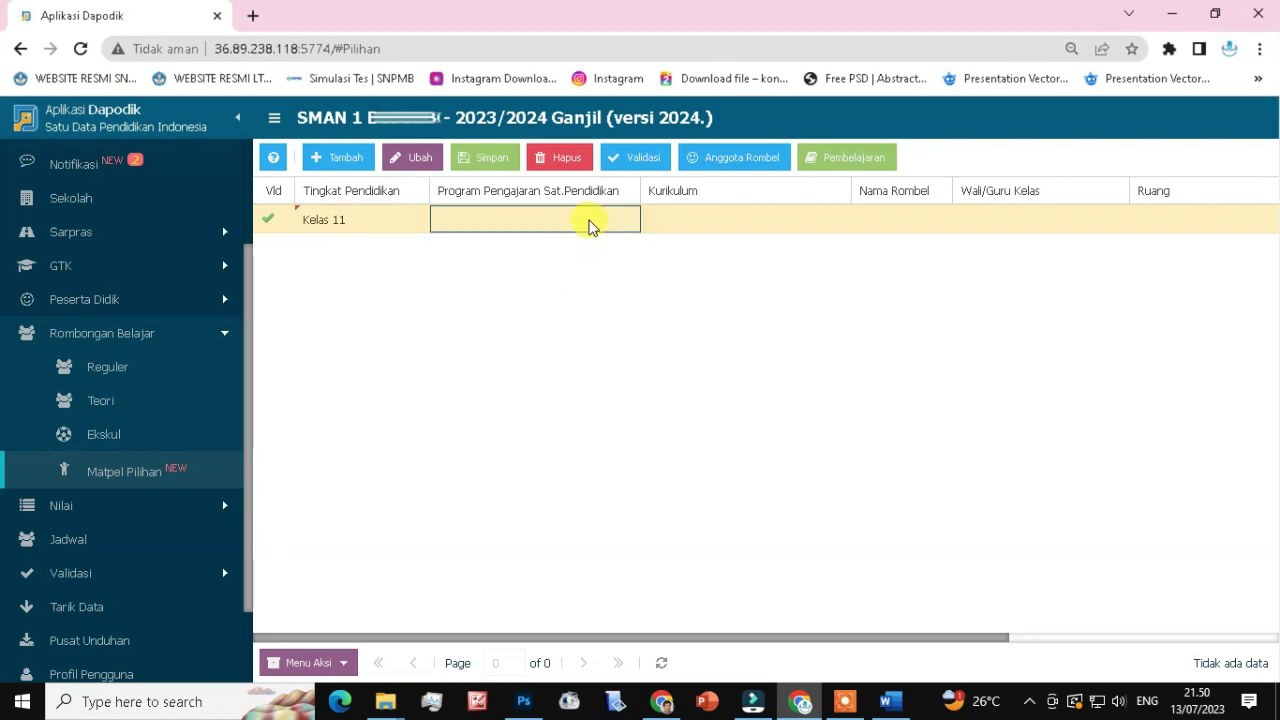
click(626, 222)
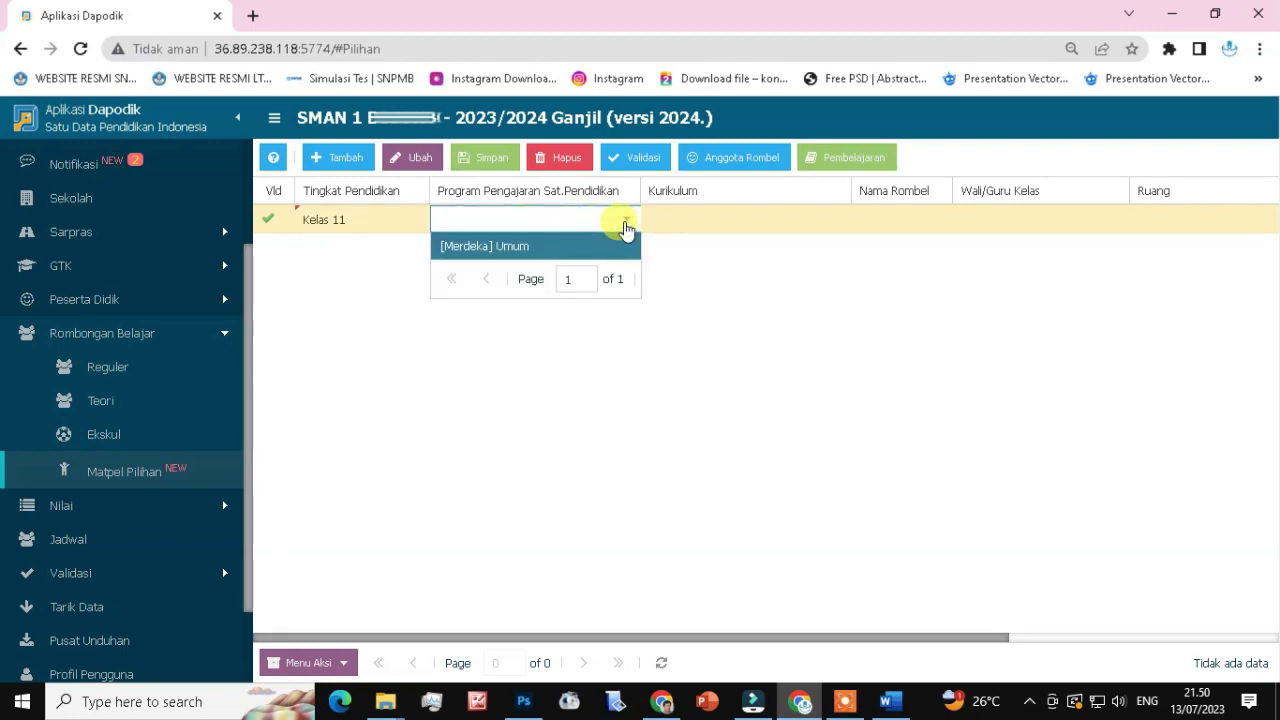
click(486, 250)
click(707, 221)
click(835, 230)
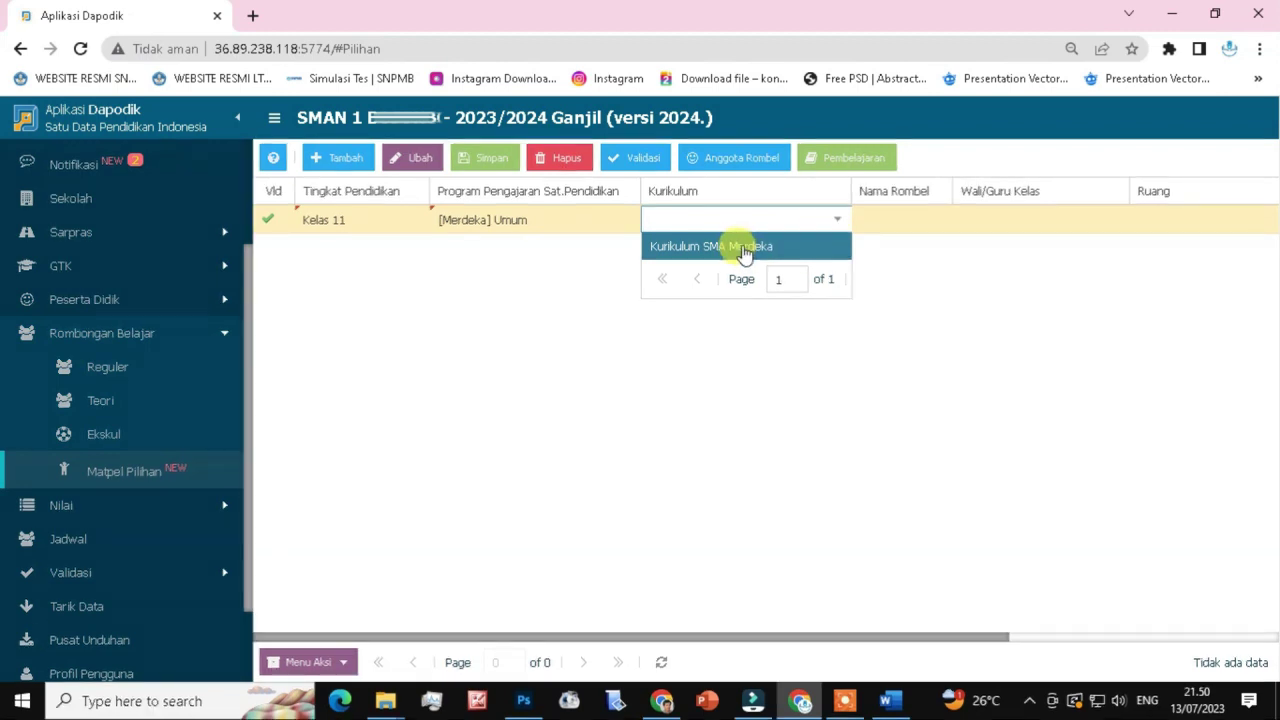
click(743, 255)
Name it XI.M-1 FISIKA, pick the homeroom teacher, set room XI.M-1, and save.
click(900, 218)
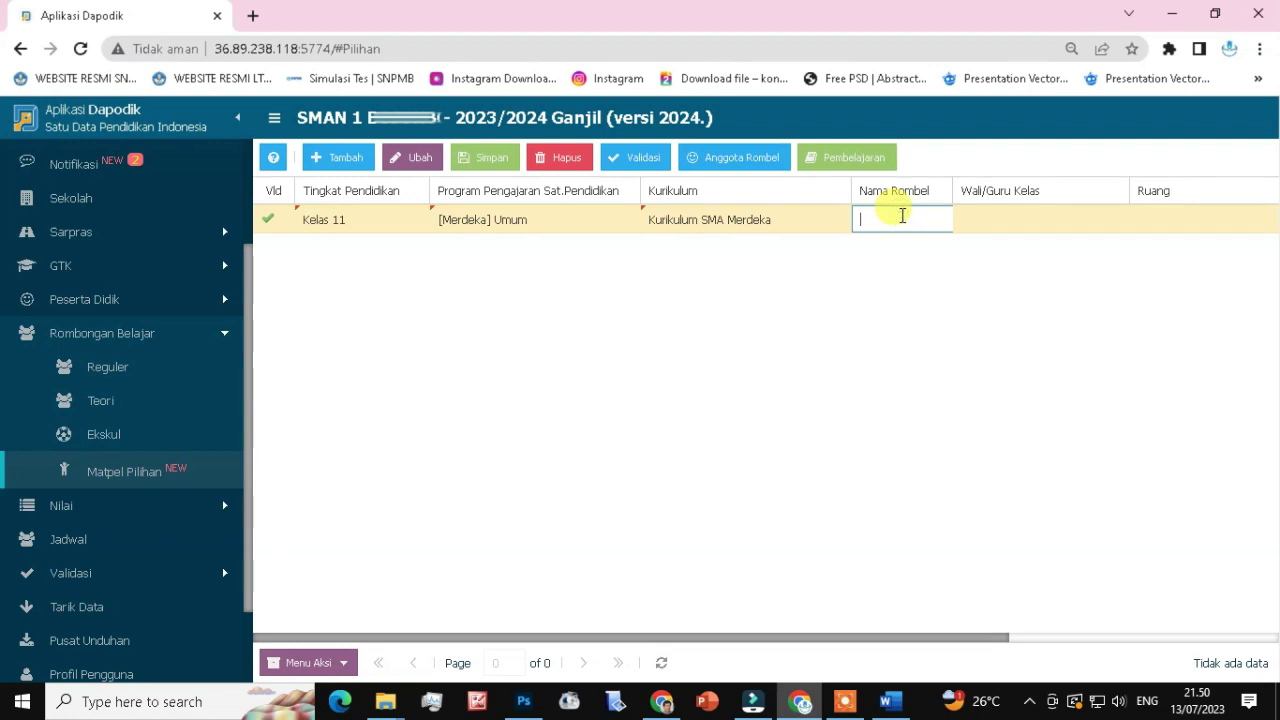
text(XI.M-)
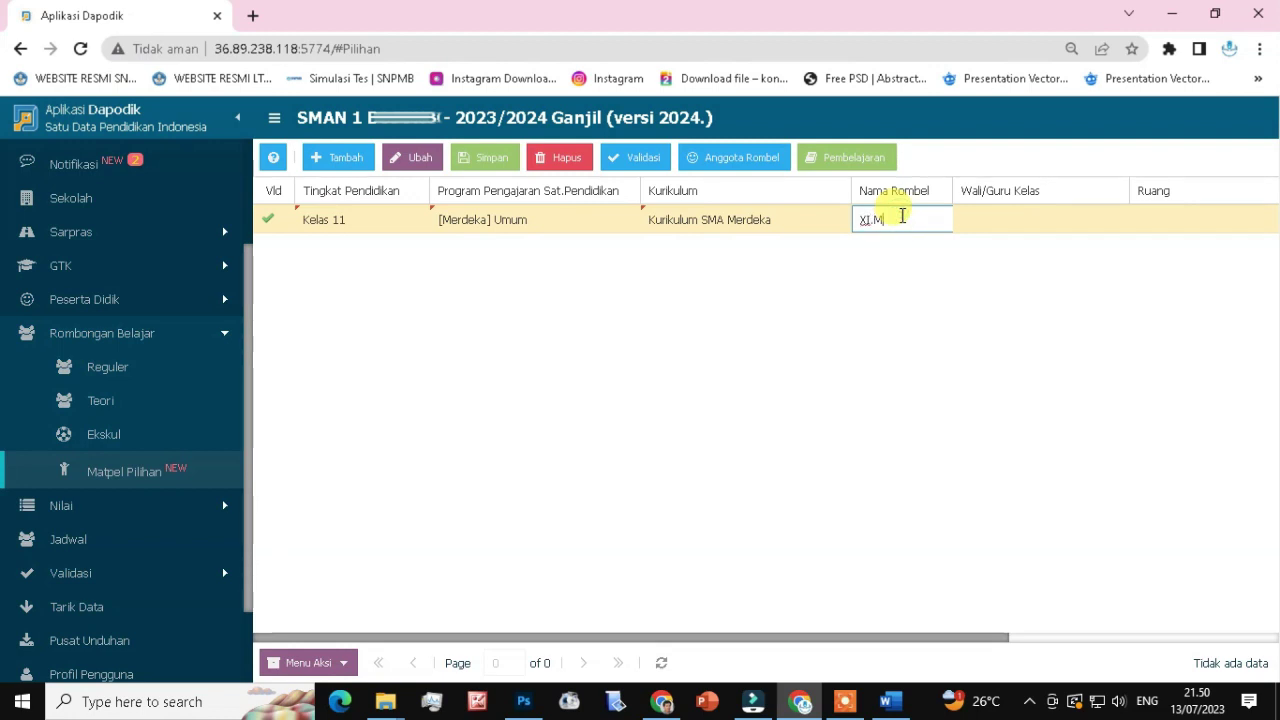
text(FISIKA)
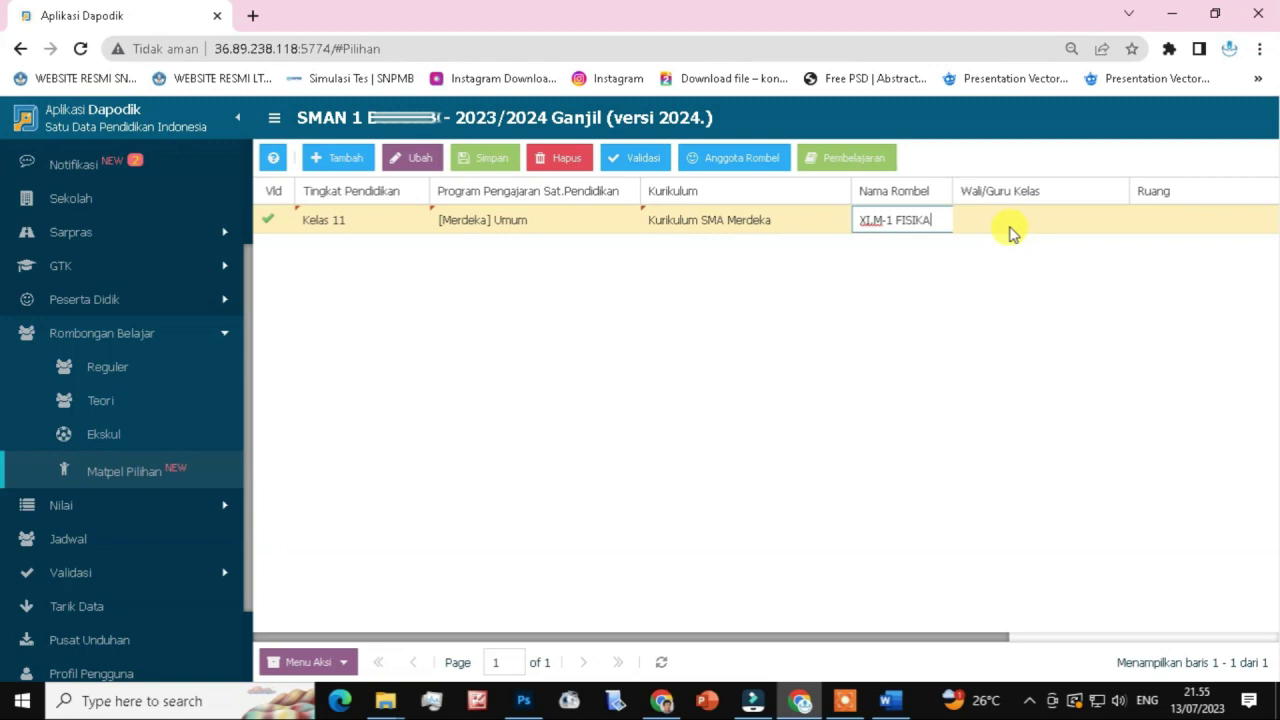
click(1010, 226)
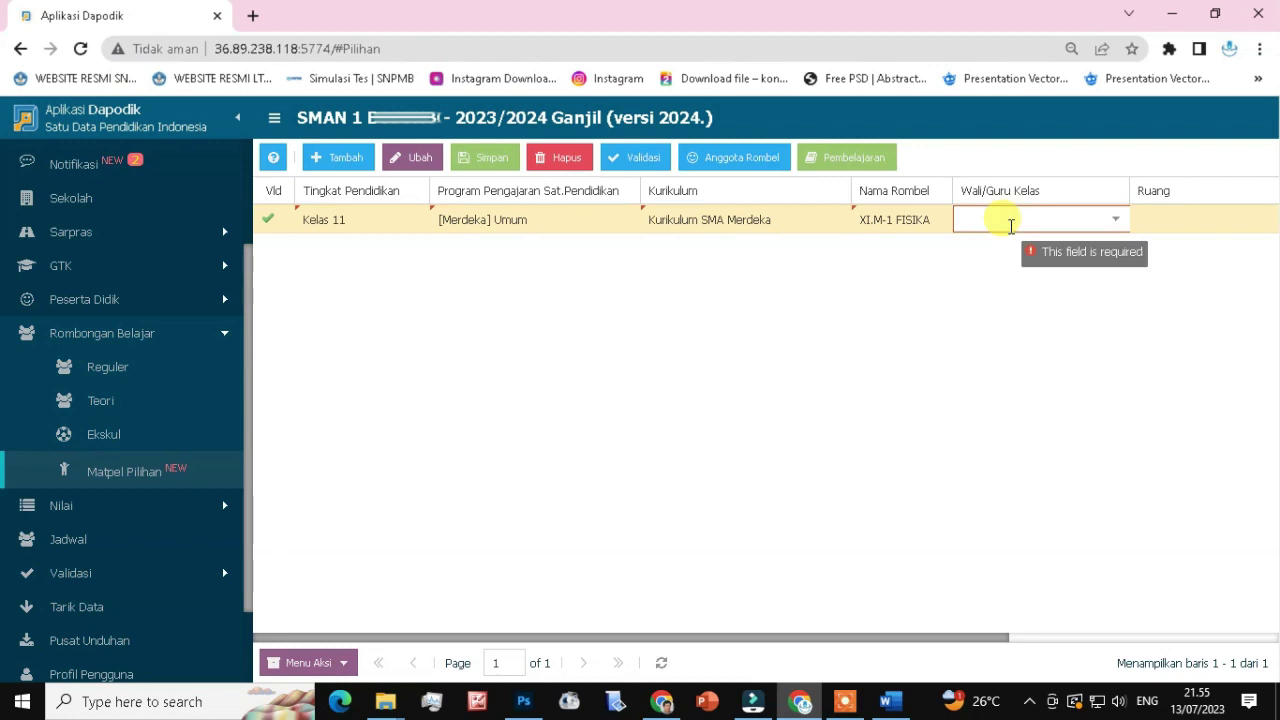
text(Annisa)
click(1047, 247)
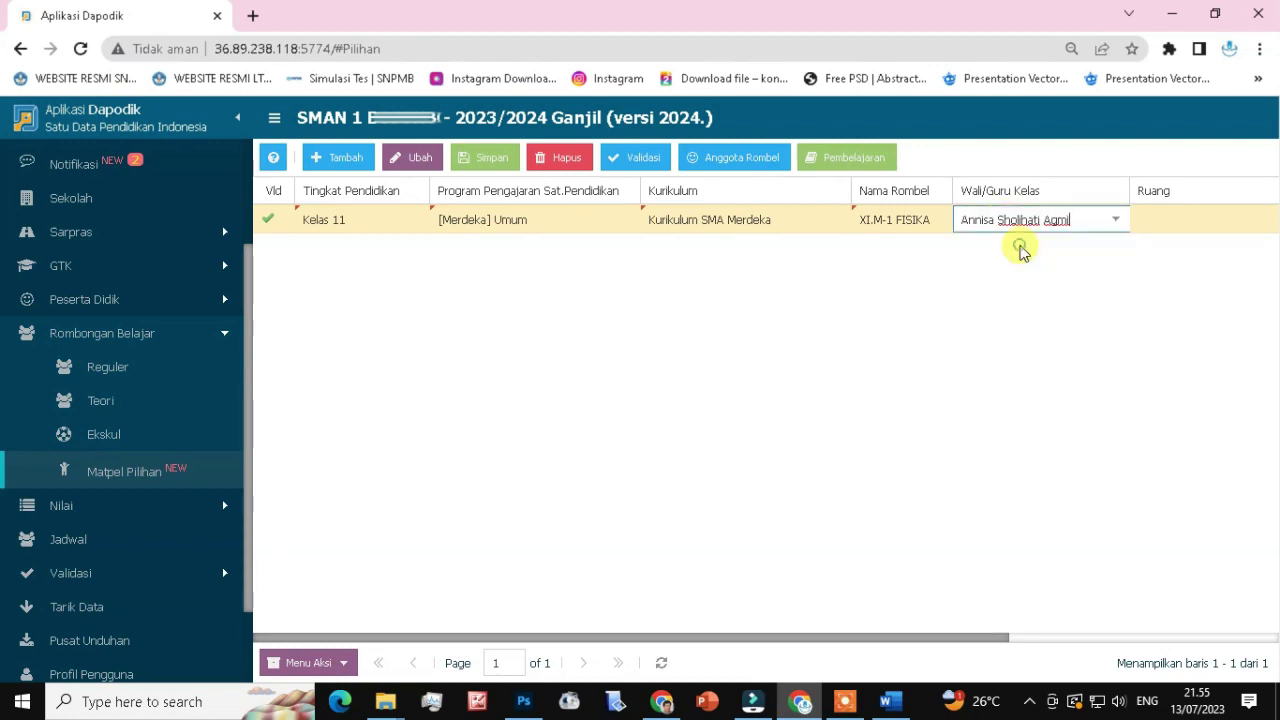
click(1172, 229)
click(1266, 221)
scroll(1205, 365, down, 12)
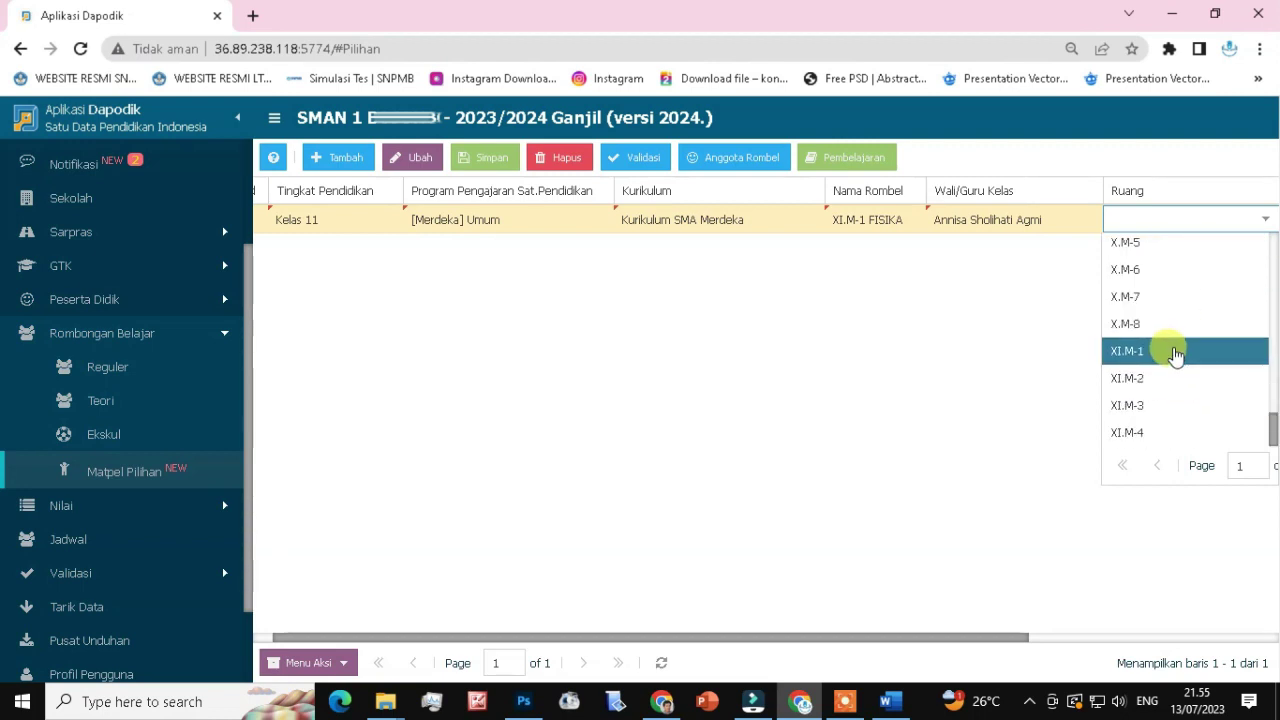
click(1175, 352)
drag(1006, 634, 1275, 630)
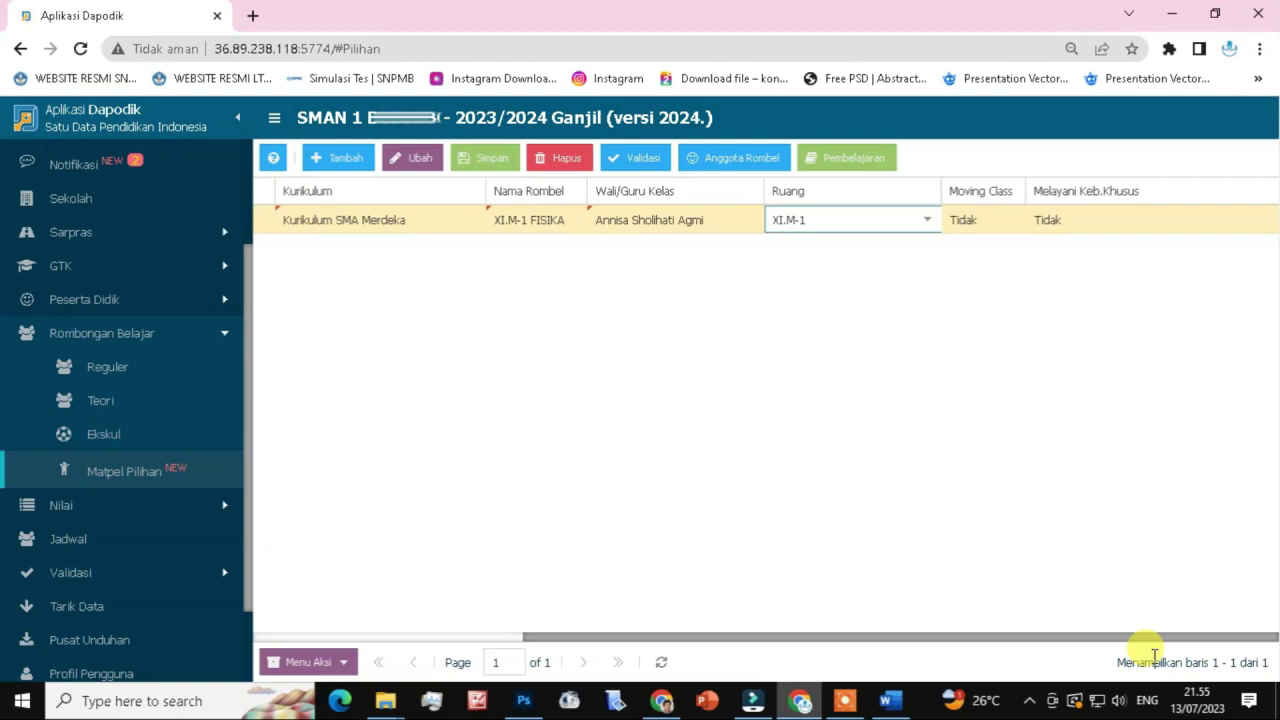
drag(1151, 637, 677, 583)
click(484, 157)
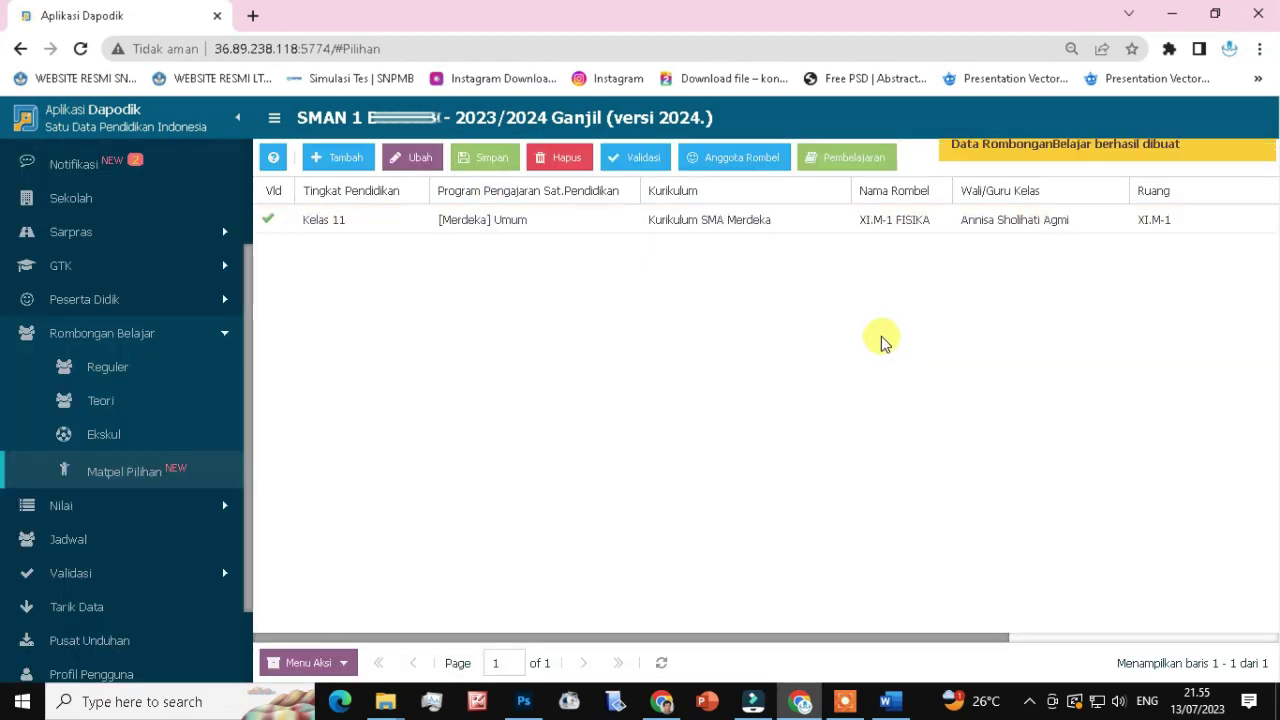
Add an 11 - Mata Pelajaran Pilihan allocation to XI.M-1 FISIKA with subject 401121000 - Fisika.
click(771, 224)
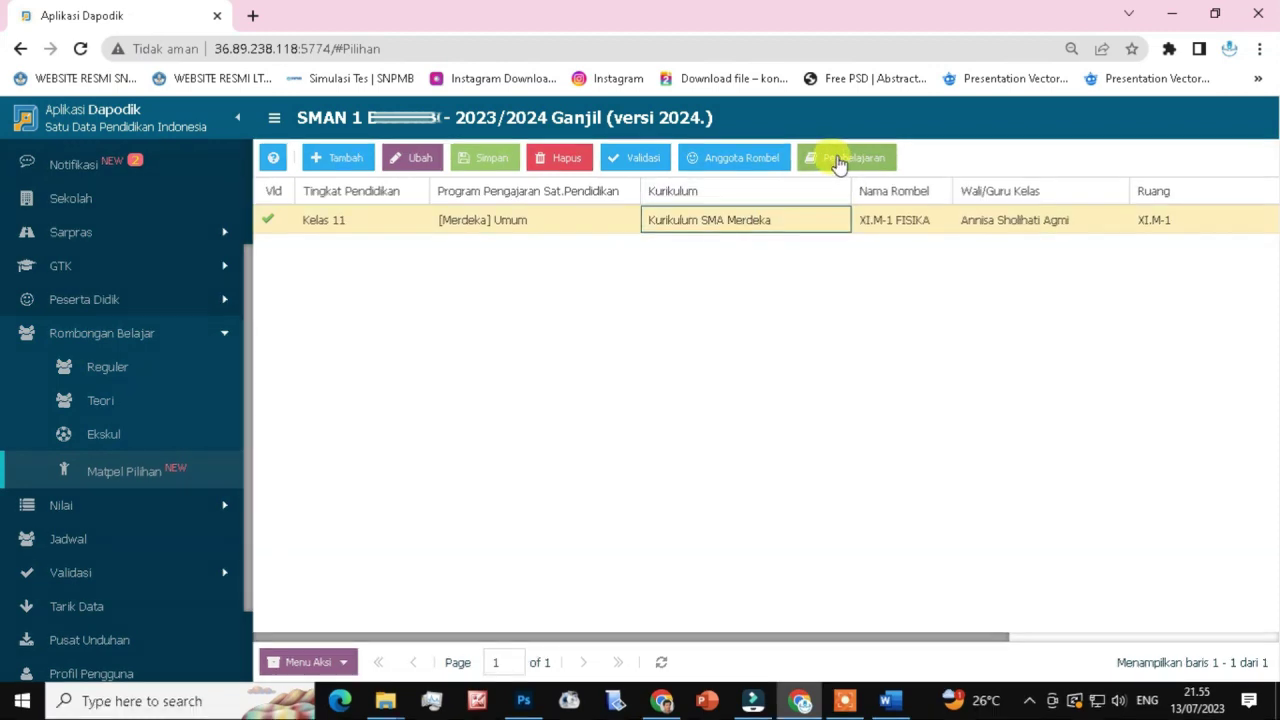
click(838, 160)
click(128, 184)
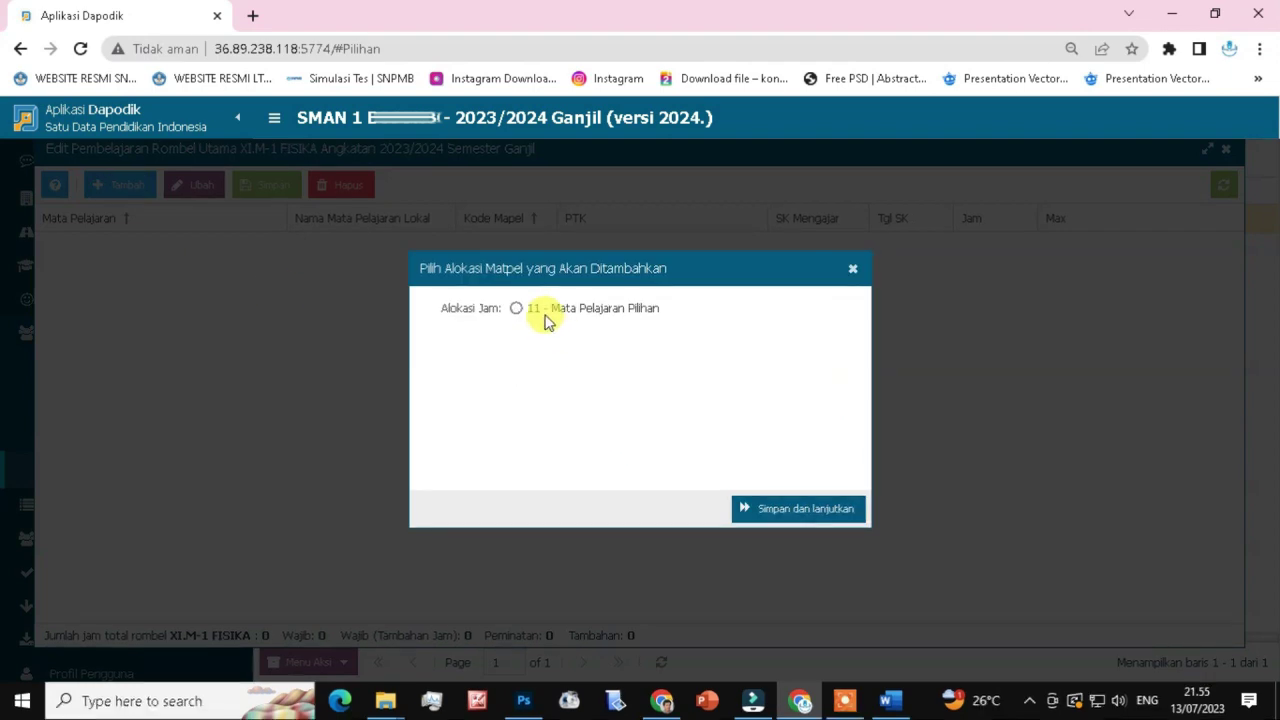
click(537, 309)
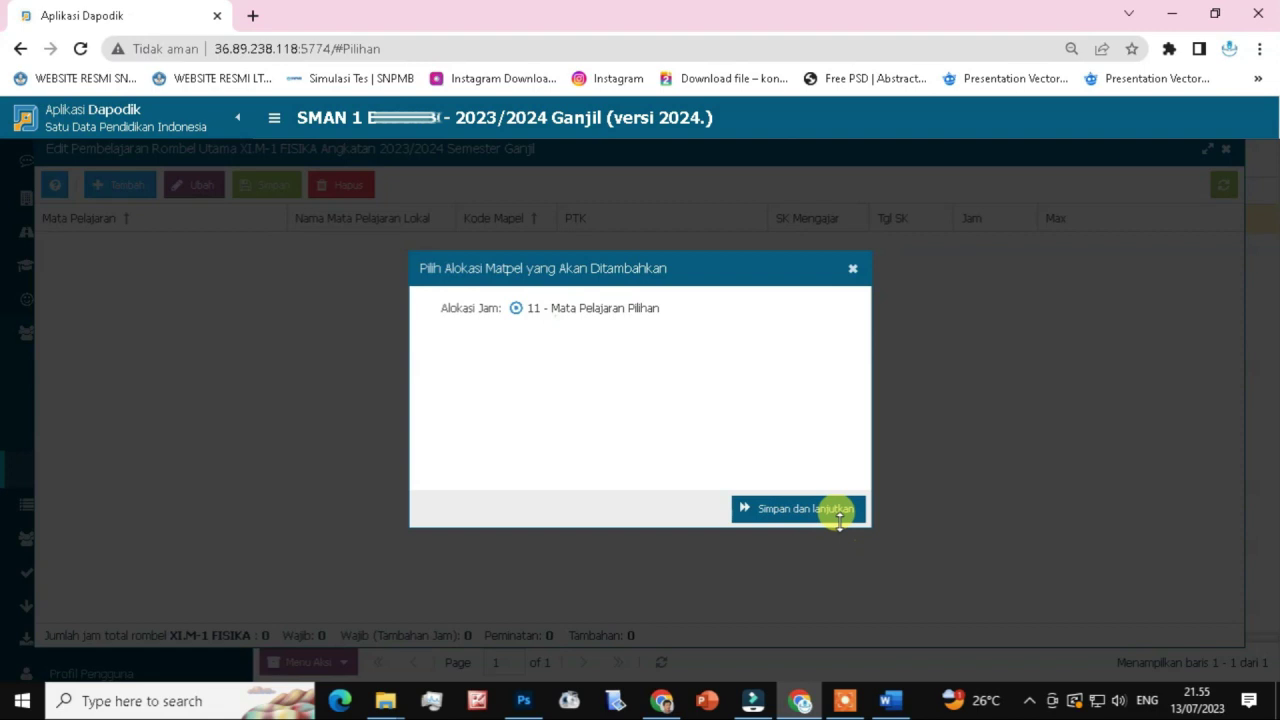
click(838, 510)
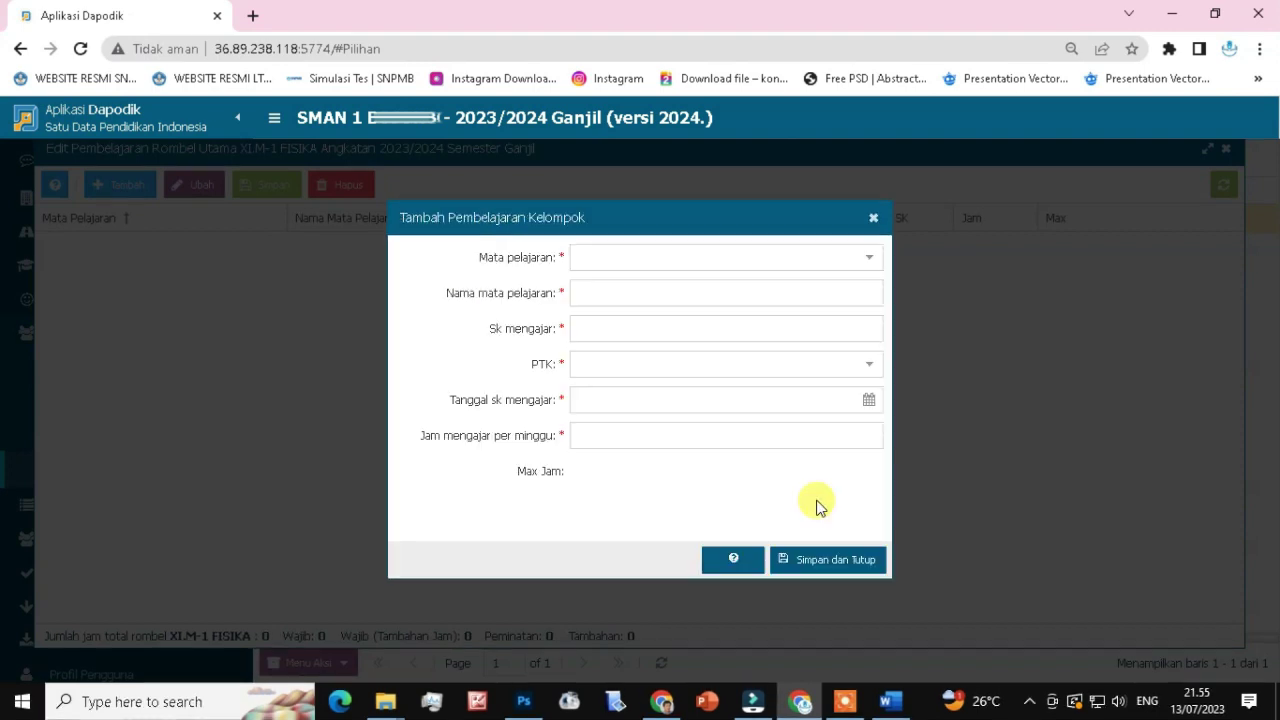
click(817, 252)
text(Fisika)
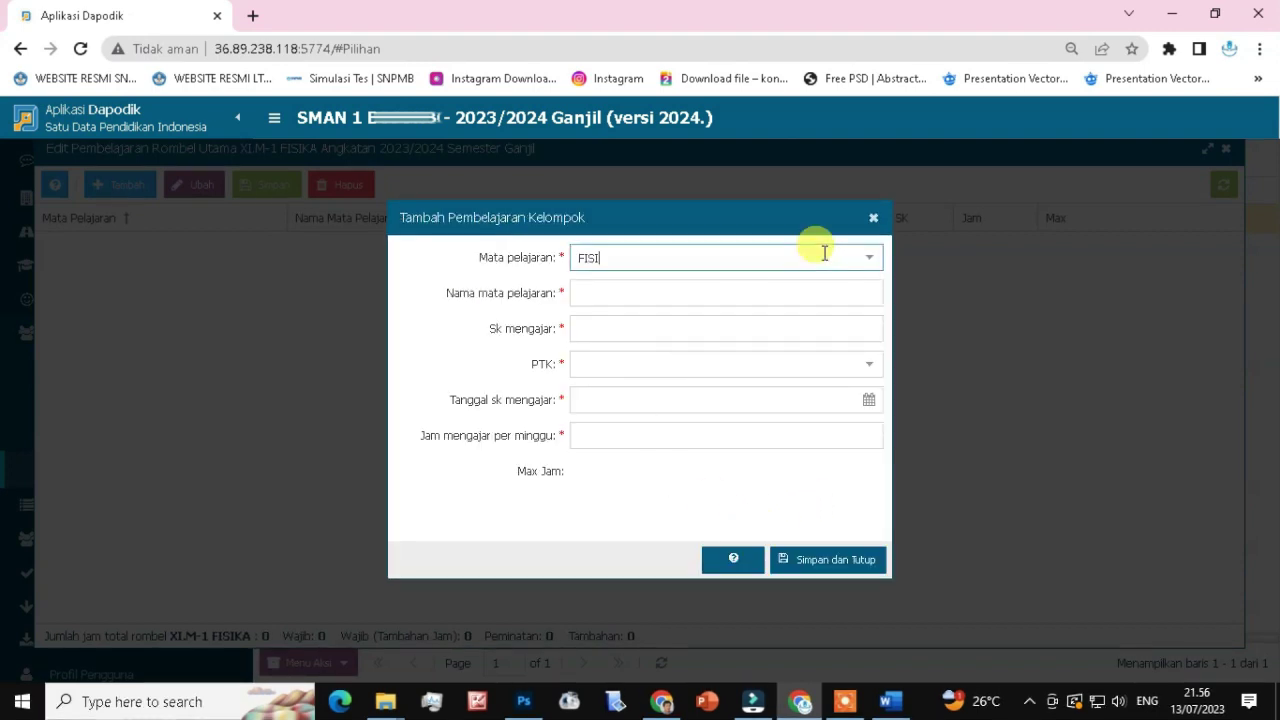
click(670, 285)
Enter decree 800/348/2023, the teacher, date 13/07/2023 and 5 weekly hours, then save.
click(620, 329)
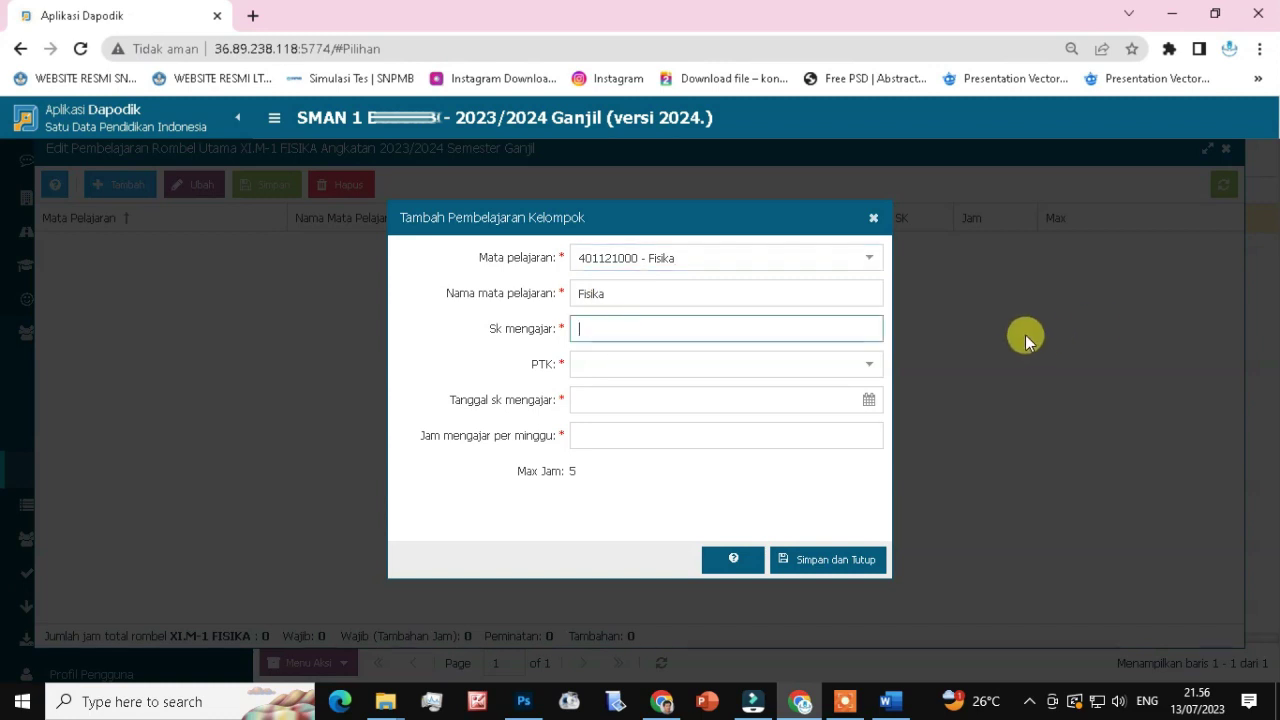
text(800/348/2023)
click(709, 363)
text(SHAMRA)
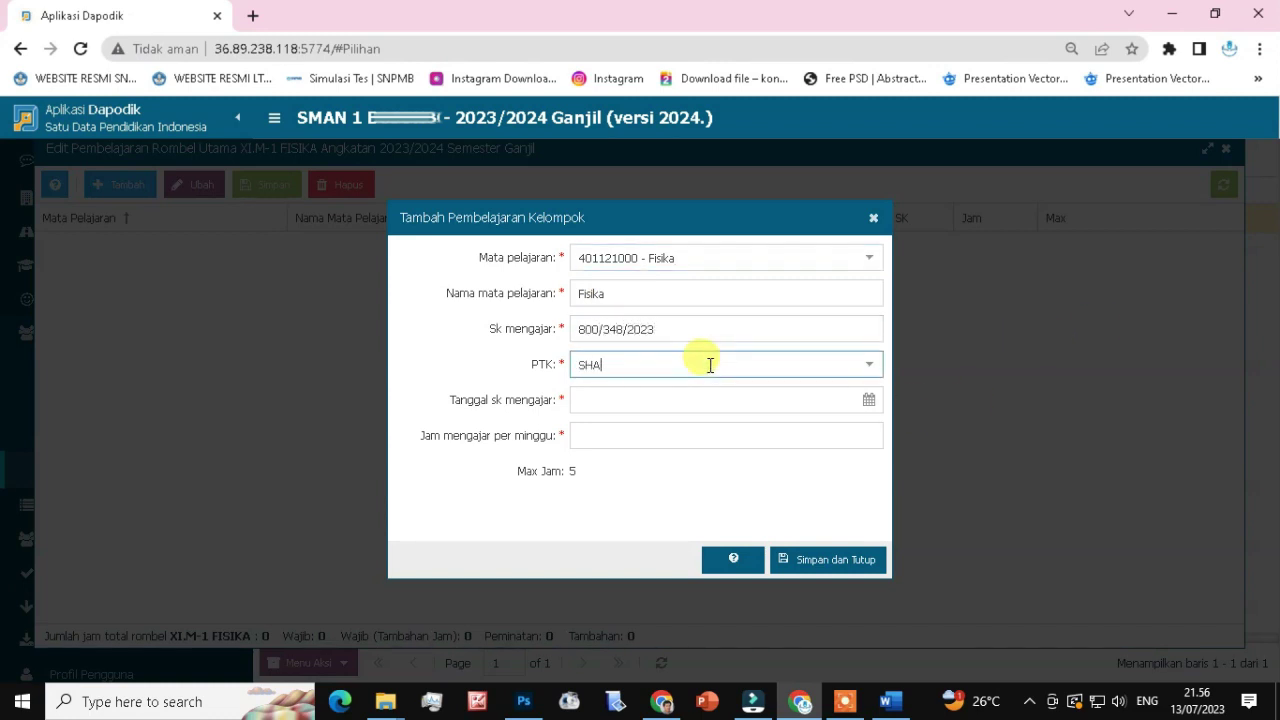
click(660, 414)
click(674, 398)
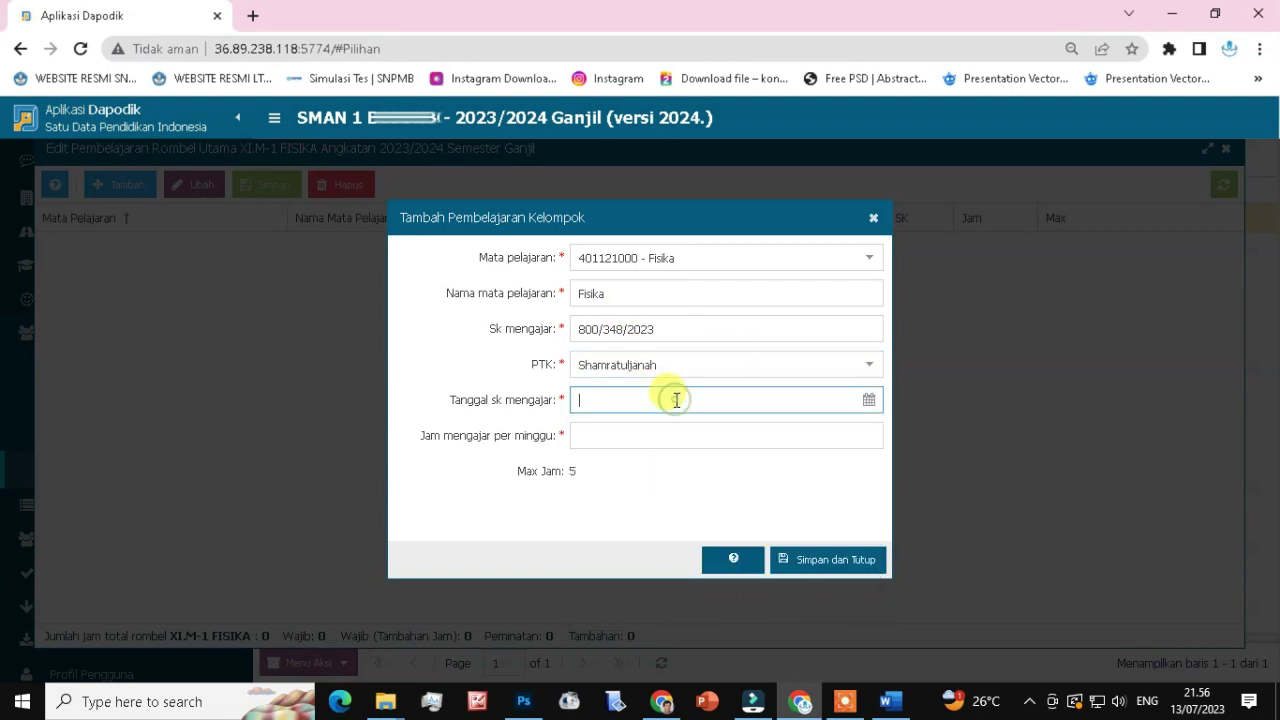
text(13/07/2023)
click(700, 434)
text(5)
click(822, 568)
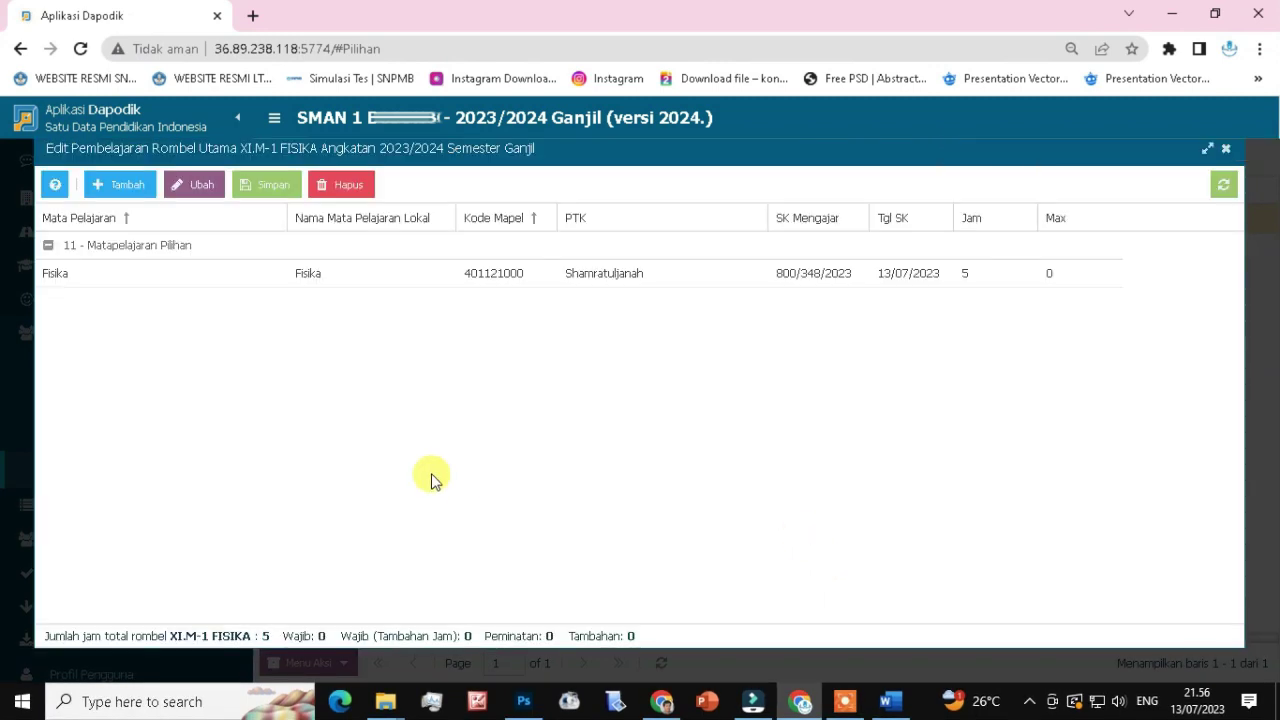
Discard an extra subject form and return to the rombel list with a new empty row.
click(120, 184)
click(516, 308)
click(786, 512)
click(870, 260)
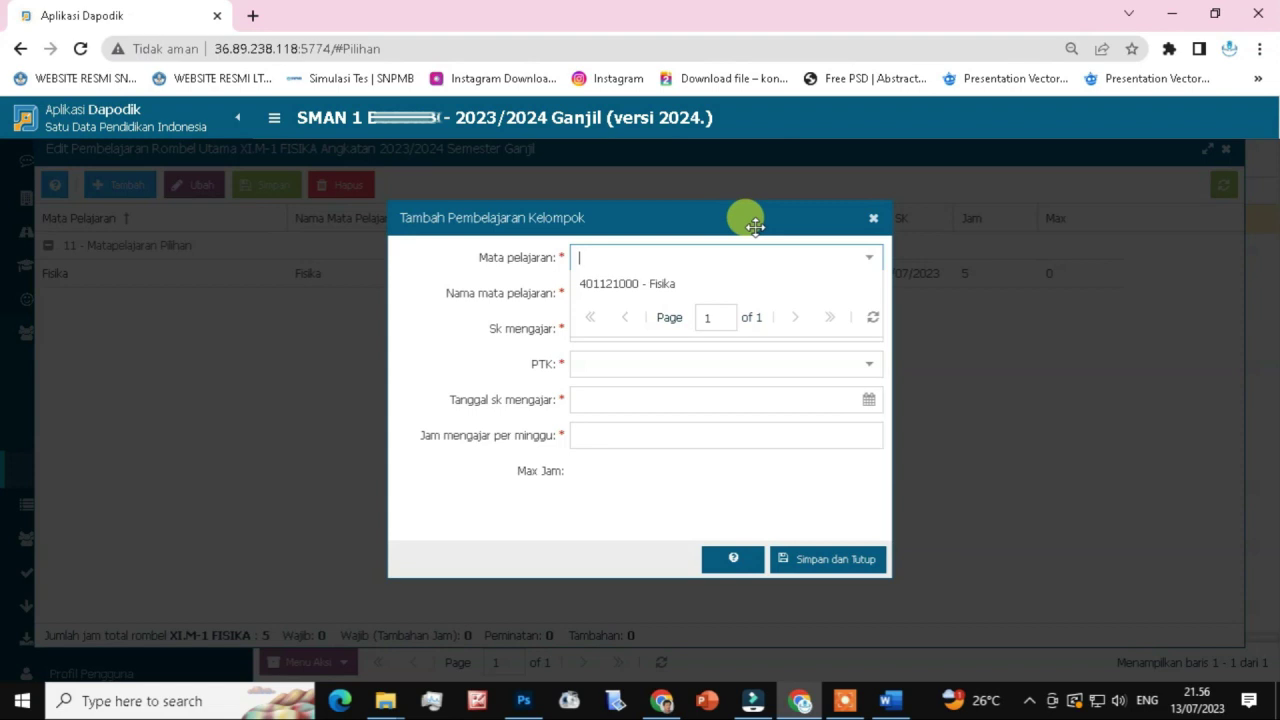
click(873, 217)
click(1227, 152)
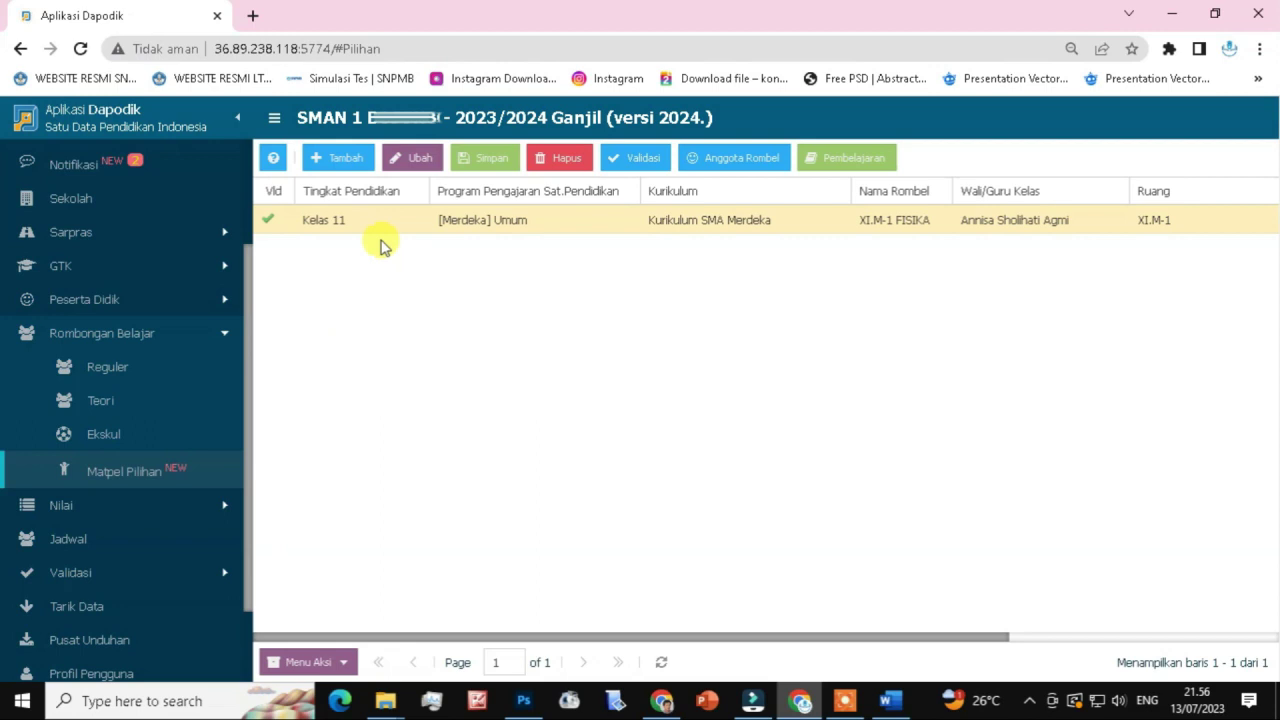
click(336, 160)
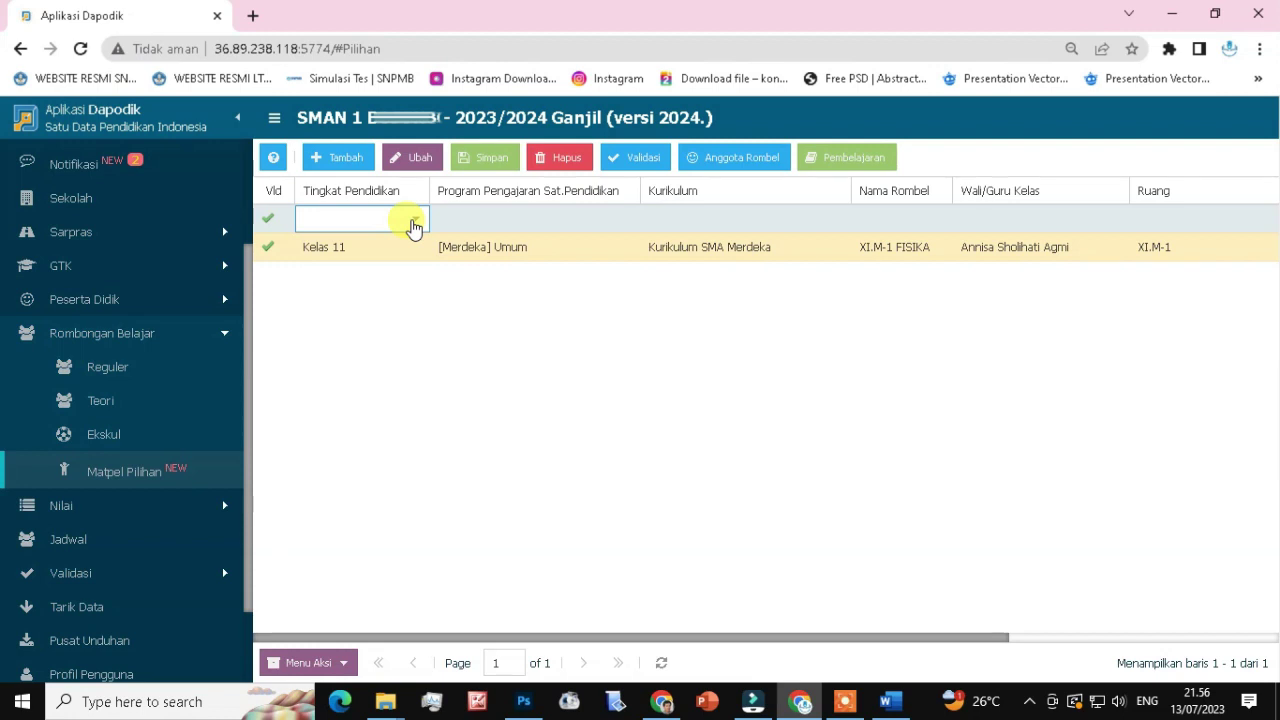
Set the new row to Kelas 11, [Merdeka] Umum program and Kurikulum SMA Merdeka.
click(414, 222)
click(368, 246)
click(560, 220)
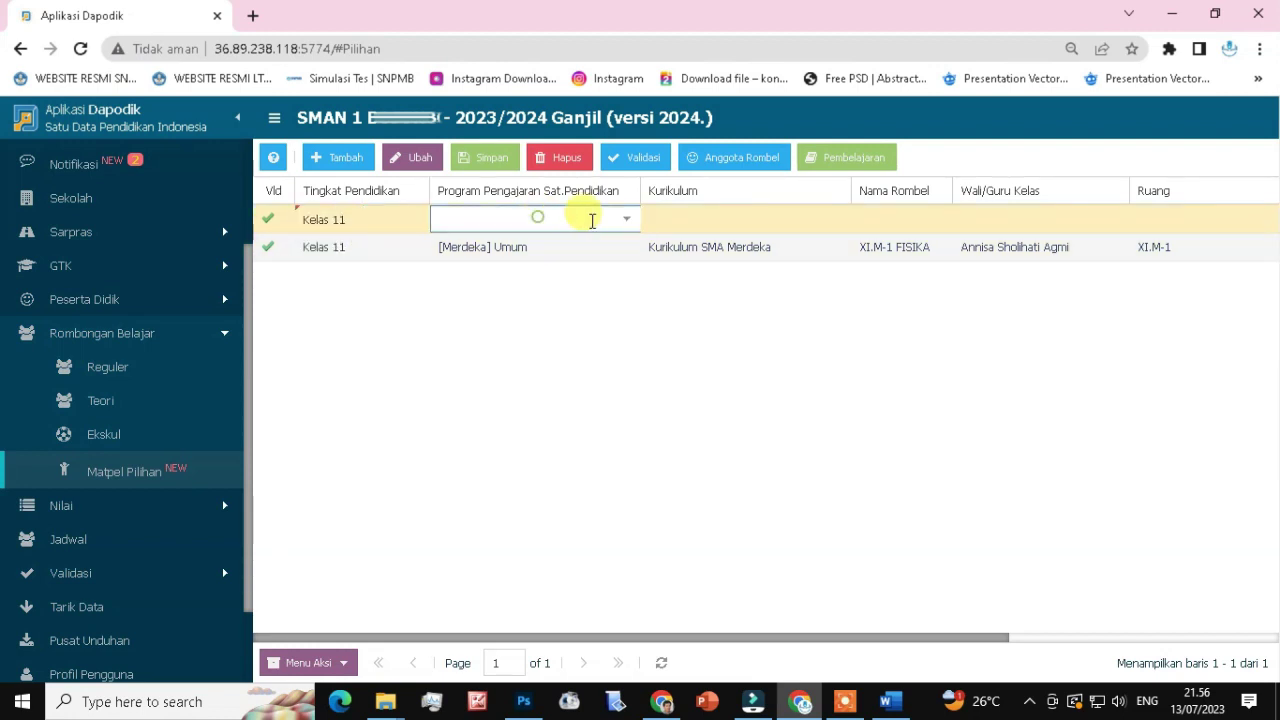
click(625, 219)
click(535, 250)
click(697, 222)
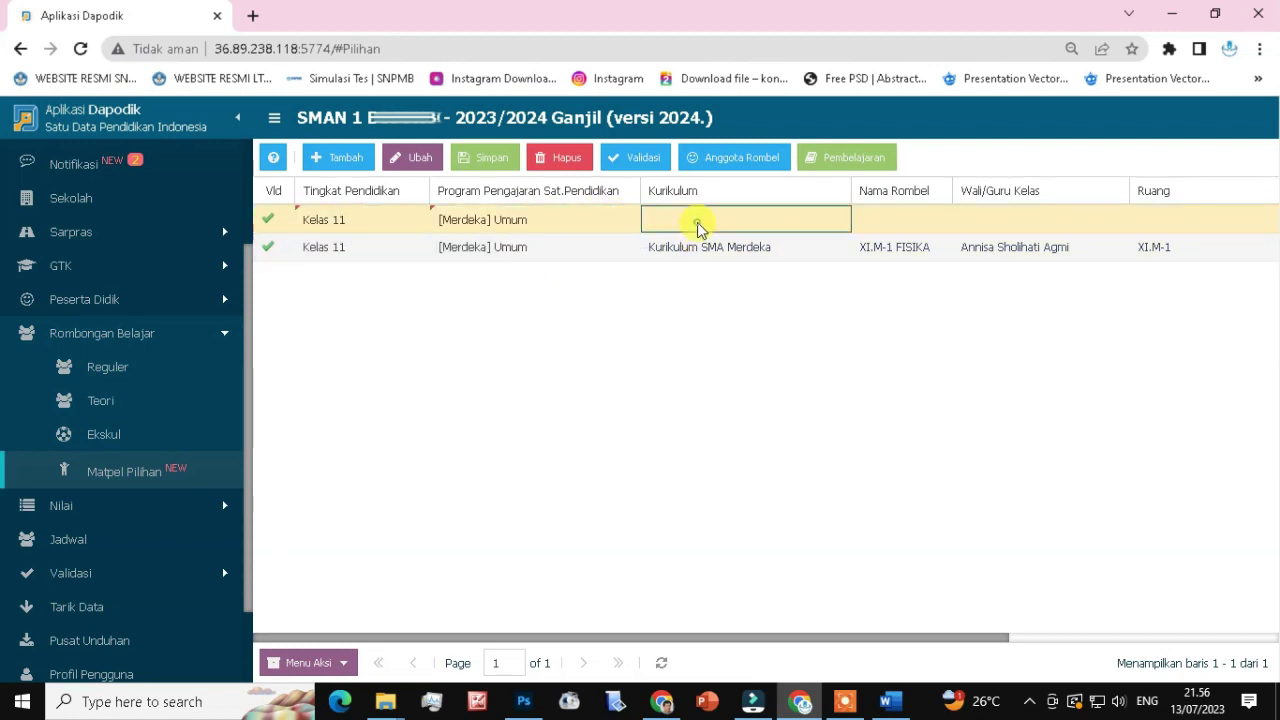
click(836, 224)
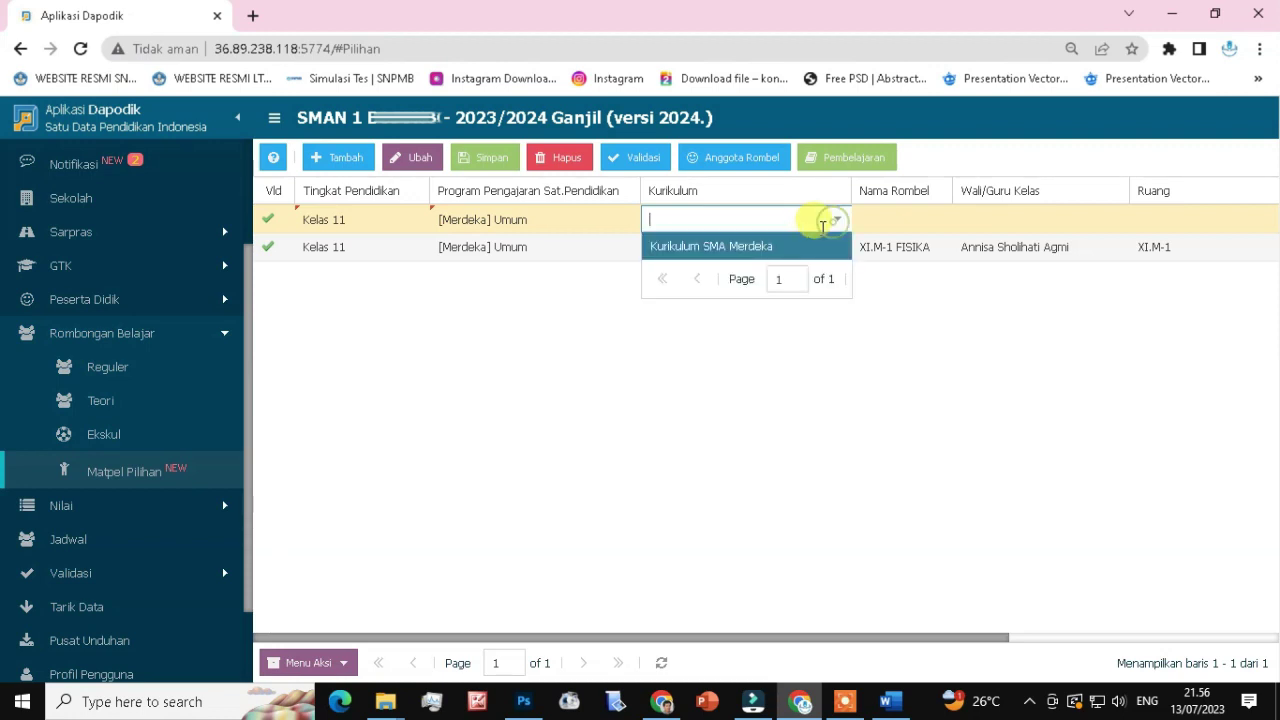
click(737, 246)
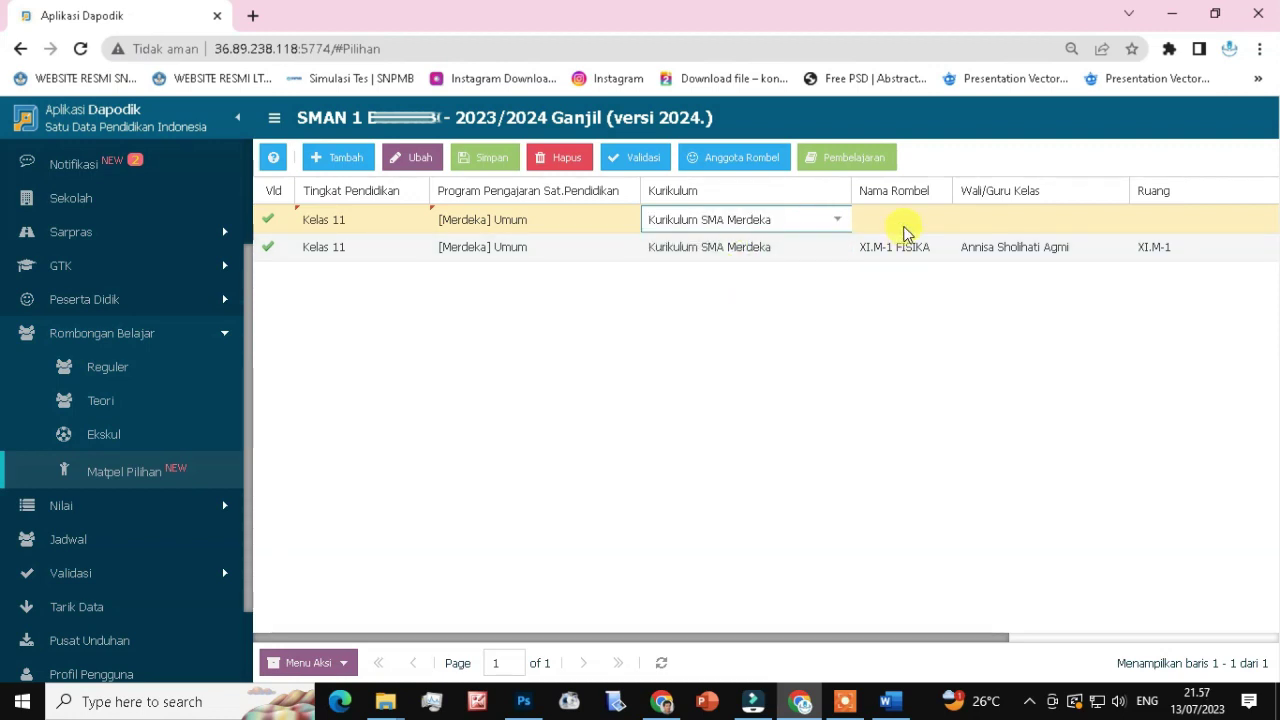
Name the rombel XI.M-1 BIOLOGI, choose its homeroom teacher, and set room XI.M-1.
click(901, 228)
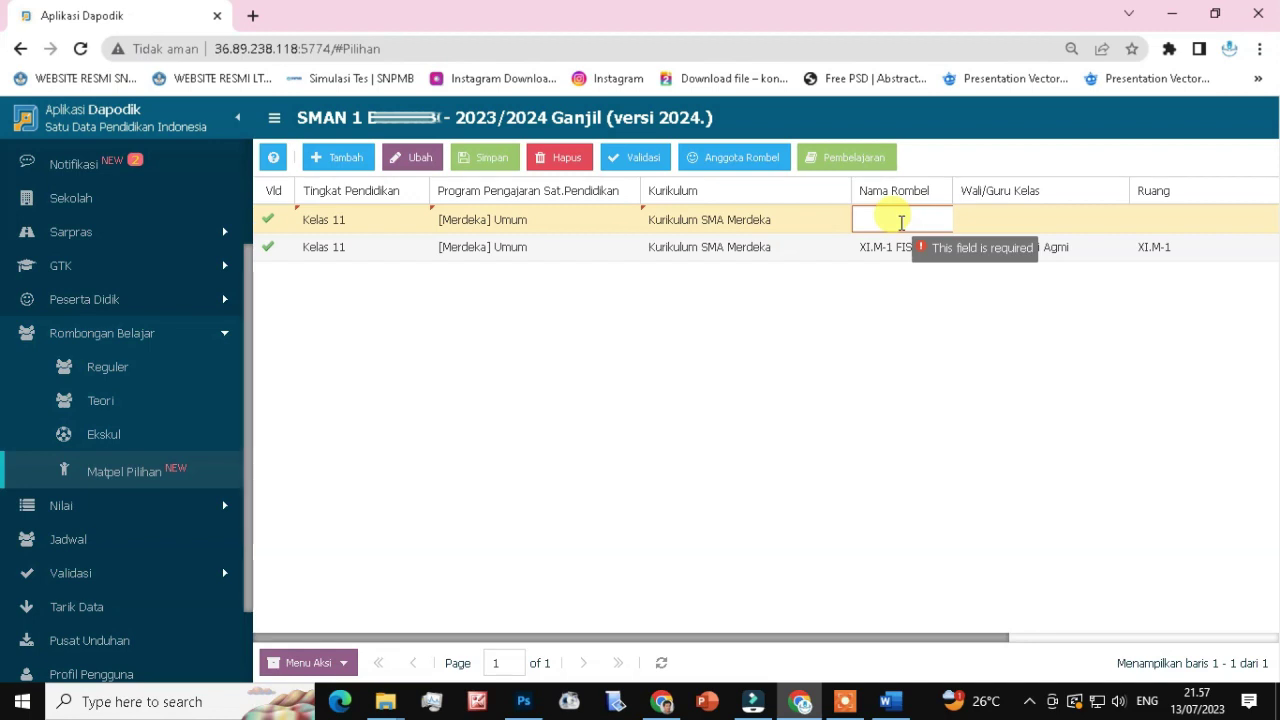
text(XI.M-1)
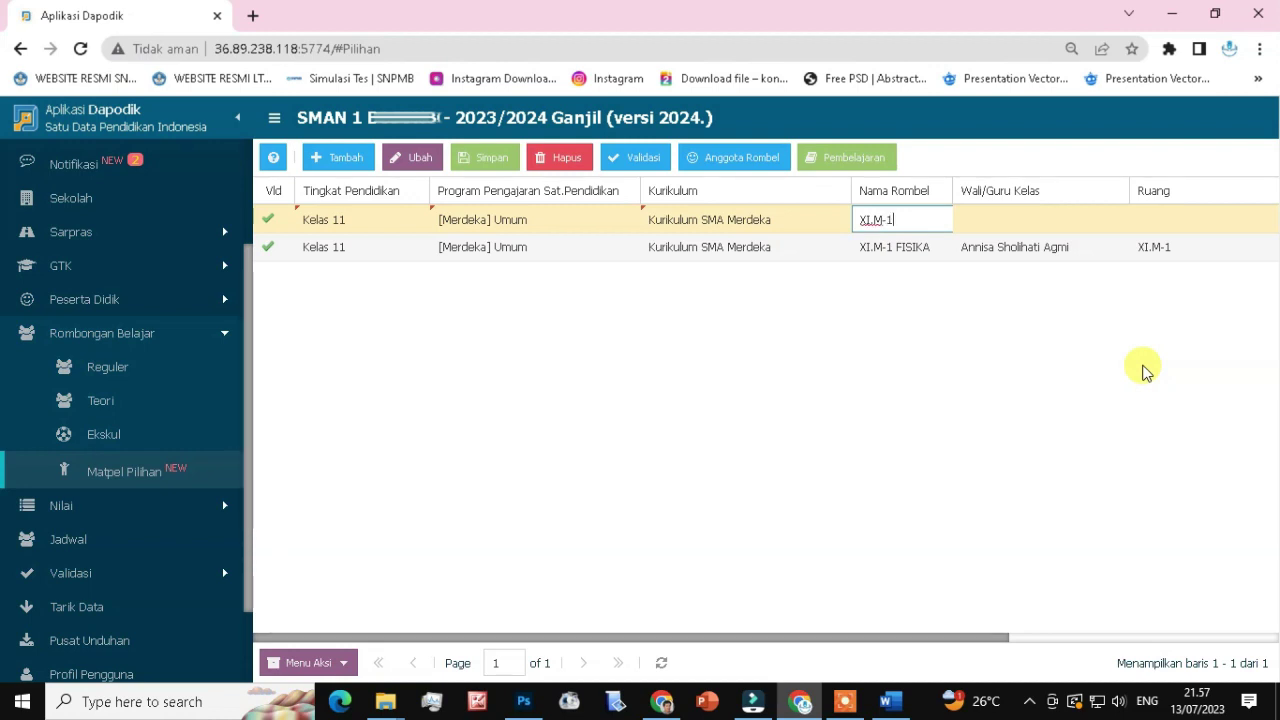
text( BIOLOGI)
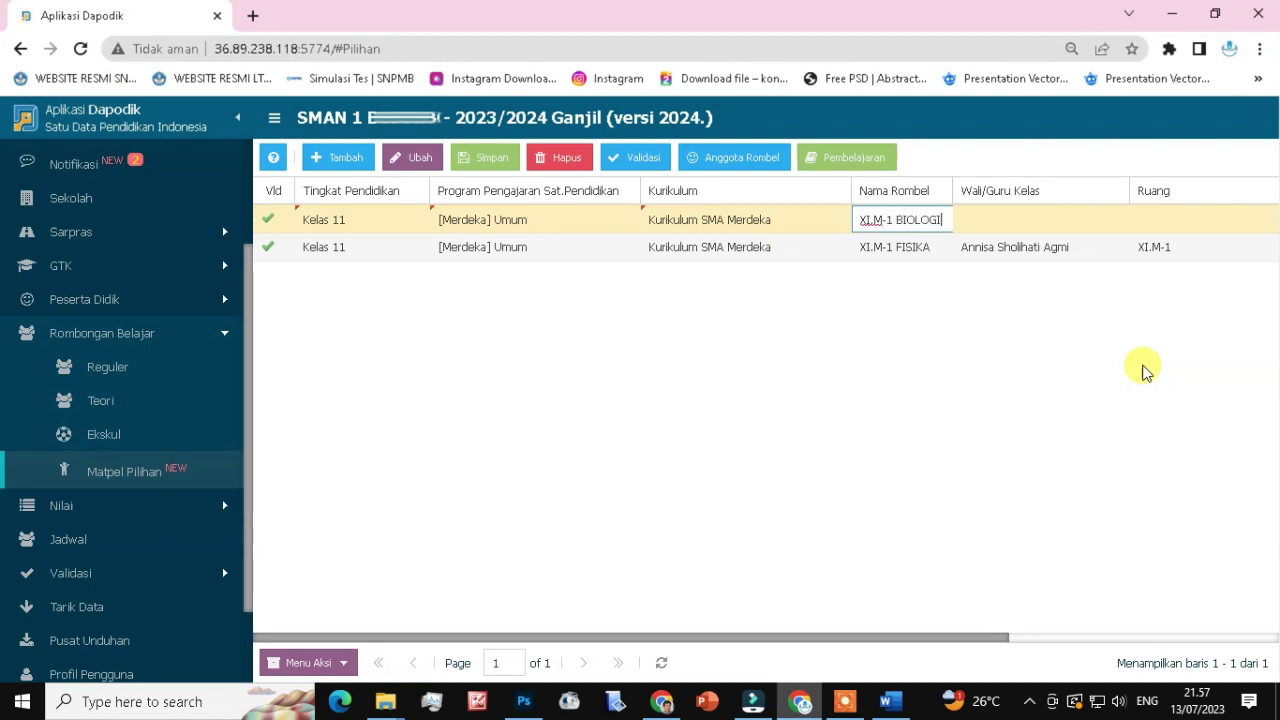
click(1010, 216)
text(ANNIS)
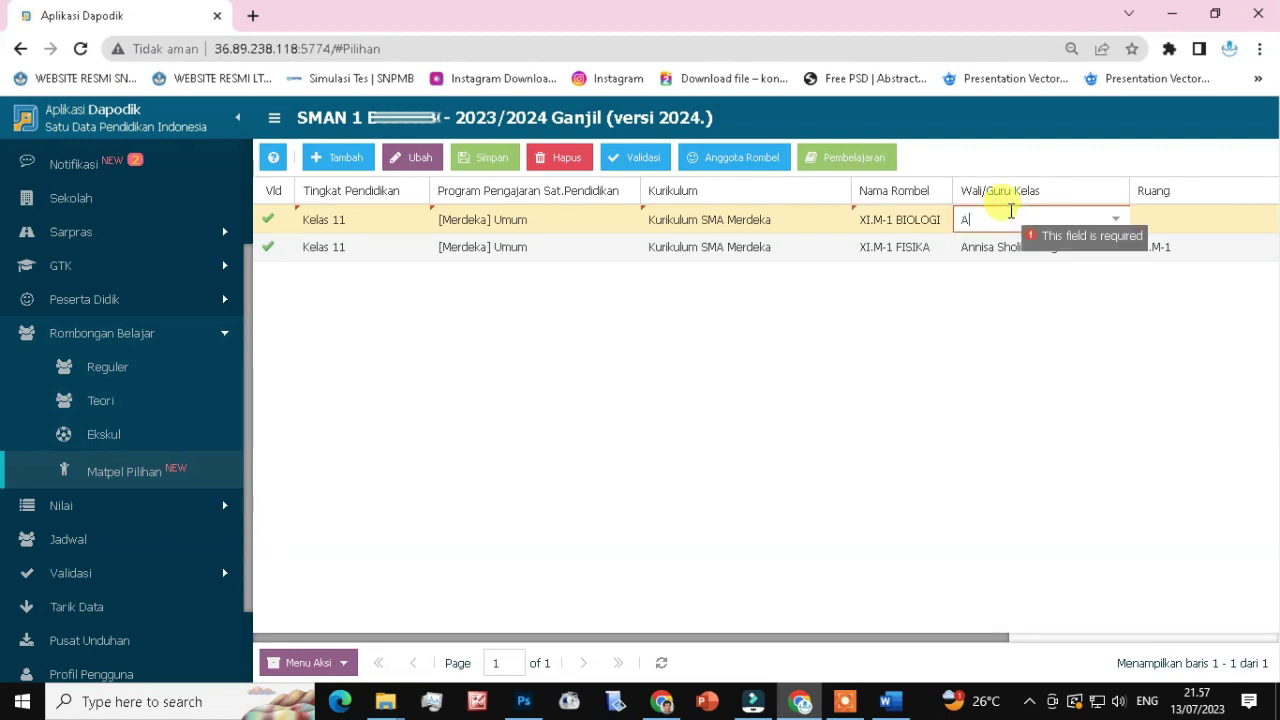
click(988, 266)
key(Tab)
click(1200, 218)
scroll(1165, 355, down, 3)
click(1165, 352)
Add 401110200 - Biologi as the subject for XI.M-1 BIOLOGI.
click(829, 162)
click(123, 186)
click(869, 260)
text(biologi)
click(660, 284)
Enter decree 800/348/2023, the teacher, date 13/07/2023 and 5 weekly hours, then save.
click(646, 329)
text(800/348/2023)
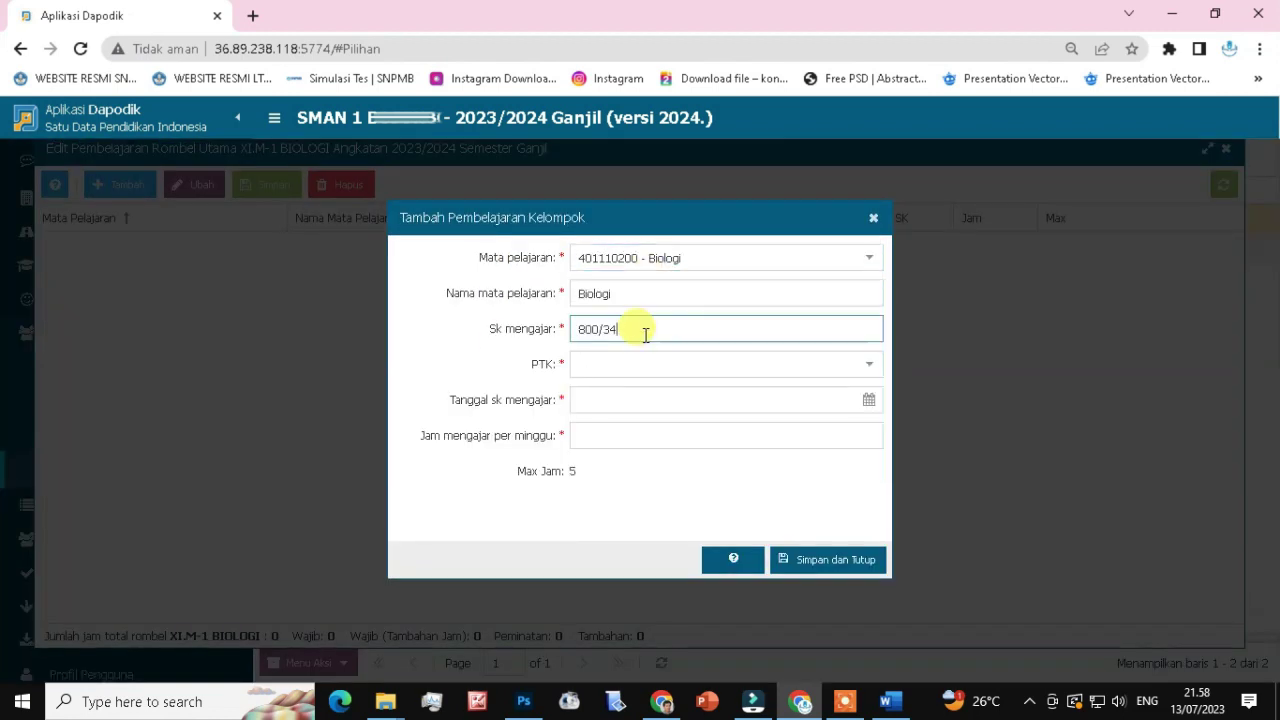
click(644, 365)
text(SU)
click(726, 390)
click(726, 400)
text(13/07/2023)
key(Tab)
text(5)
key(Return)
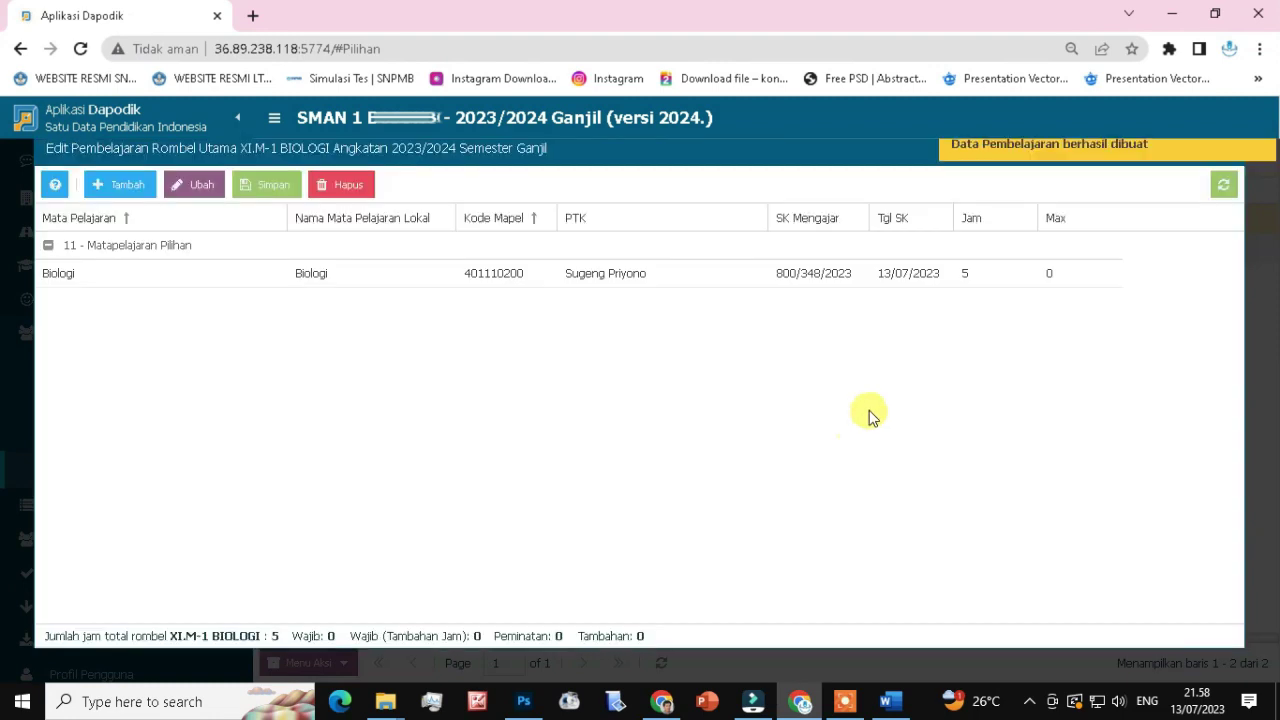
key(Escape)
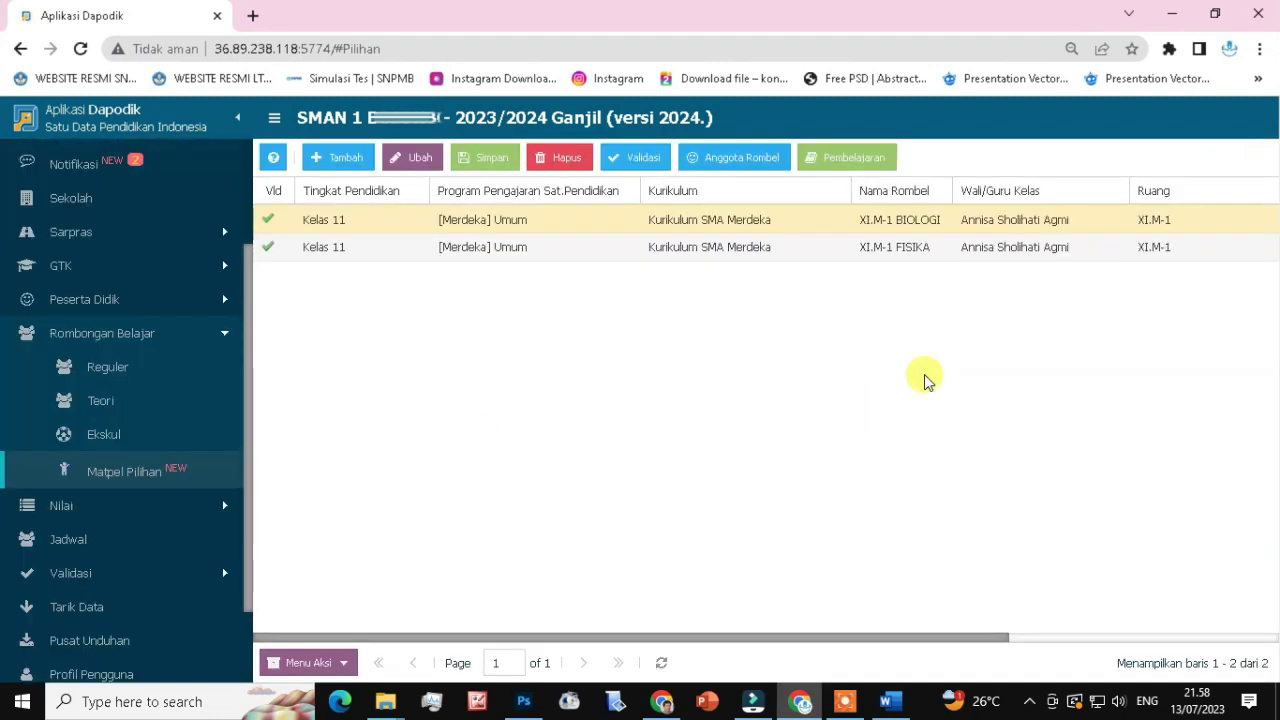
click(338, 157)
Create rombel XI.M-1 KIMIA with the suggested homeroom teacher and room XI.M-1, and save it.
click(906, 219)
text(XI.M-1 KIMIA)
key(Tab)
text(anni)
key(Return)
key(Tab)
text(XI.M-1)
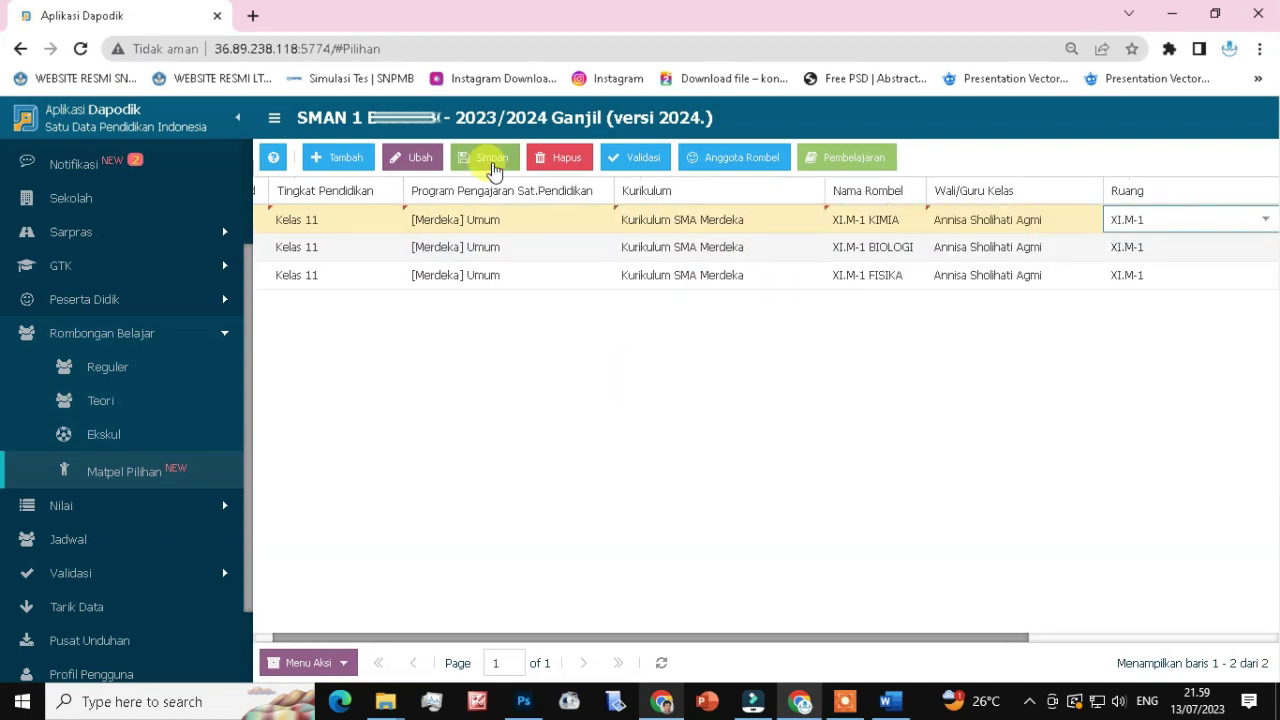
click(492, 160)
Add Kimia as its grade 11 elective with SK 800/348/2023, a teacher and date 13/07/2023.
click(414, 274)
click(420, 157)
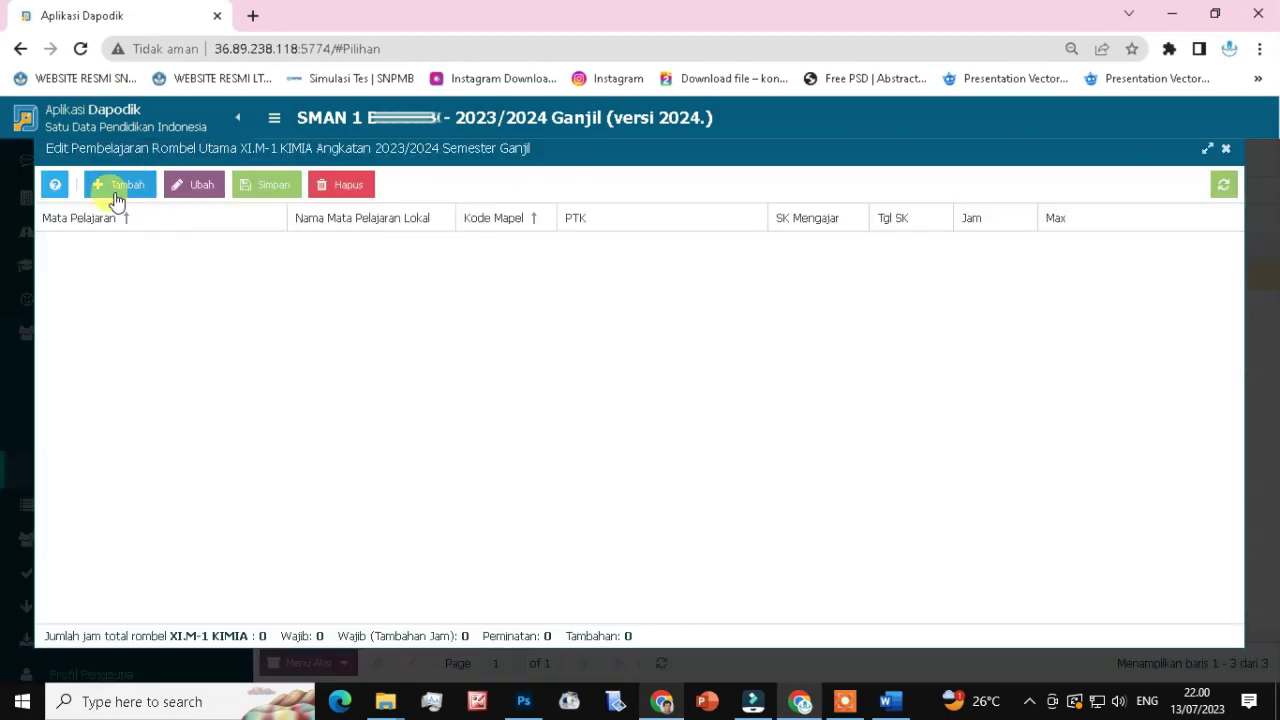
click(112, 185)
click(773, 512)
click(651, 331)
text(800/348/2023)
key(Tab)
text(Ma)
key(Tab)
text(13/07/2023)
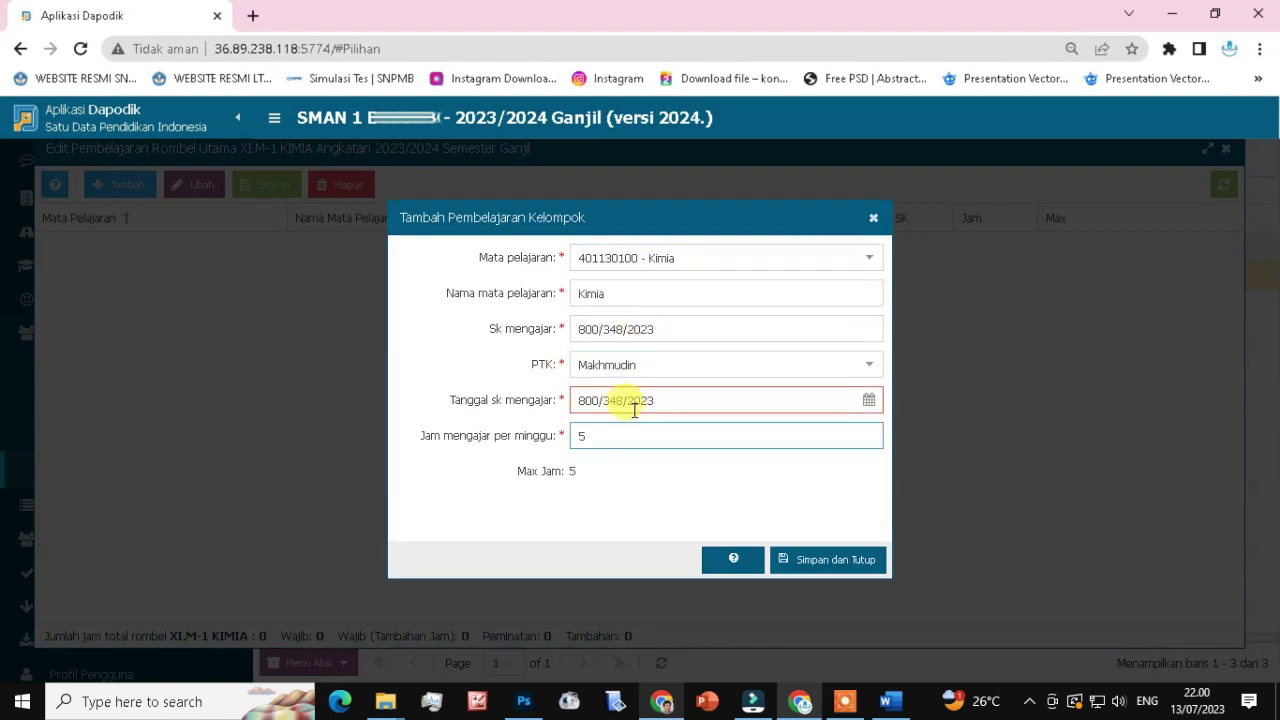
key(Return)
click(1226, 148)
click(338, 157)
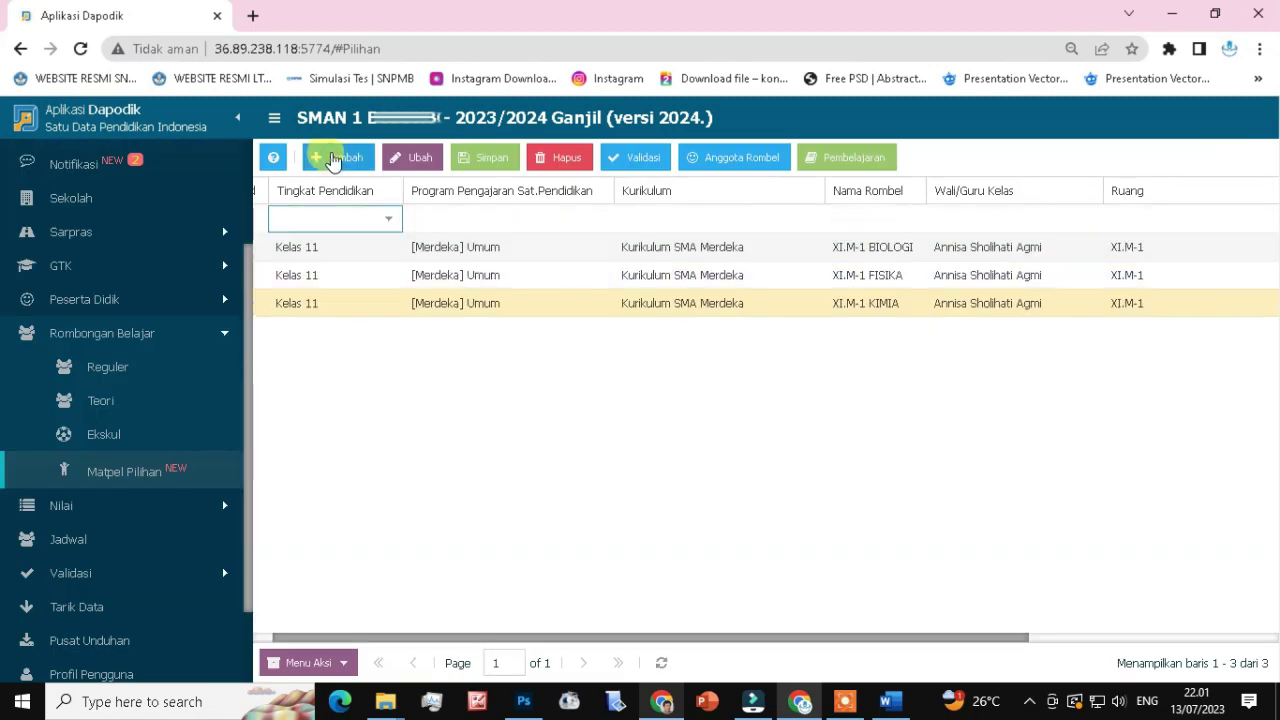
Create rombel XI.M-1 INFORMATIKA with a homeroom teacher and room XI.M-1, and save it.
click(817, 220)
key(Tab)
text(XI.M-1 INFORMATIKA)
click(997, 225)
click(971, 250)
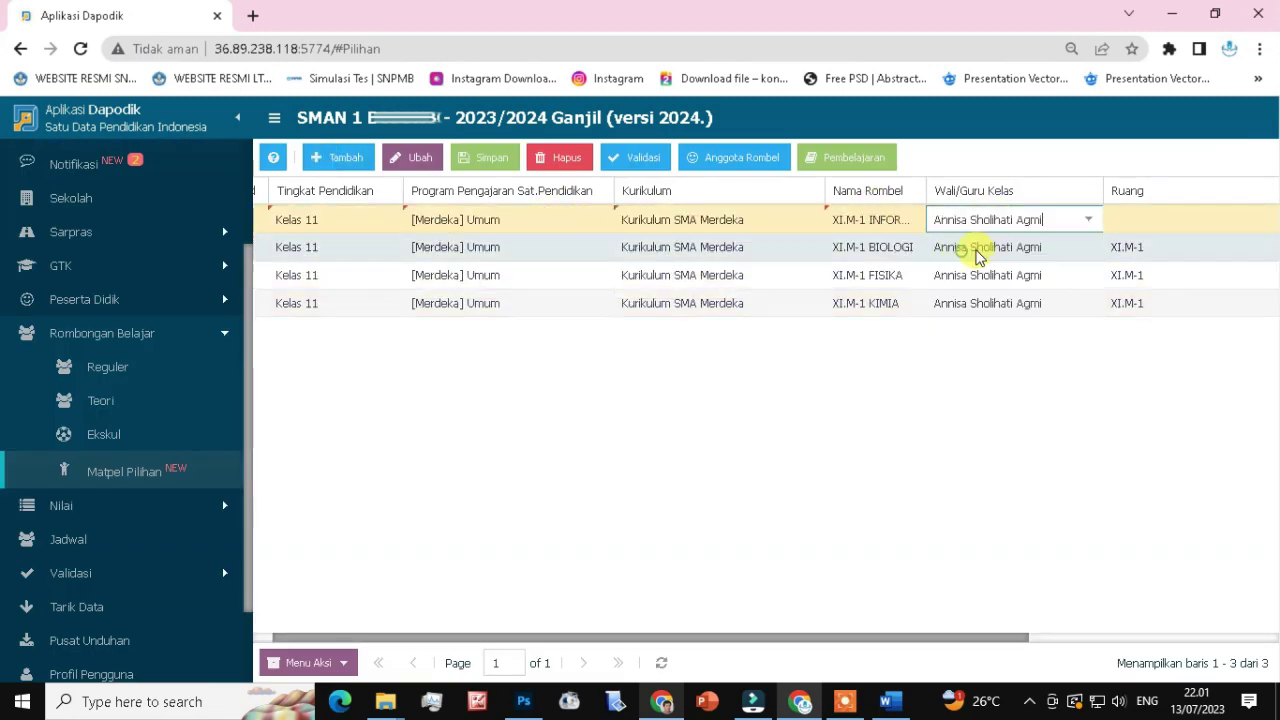
click(1150, 220)
click(1163, 403)
Add Informatika as the rombel's elective subject with SK 800/348/2023.
click(700, 275)
click(846, 157)
click(111, 193)
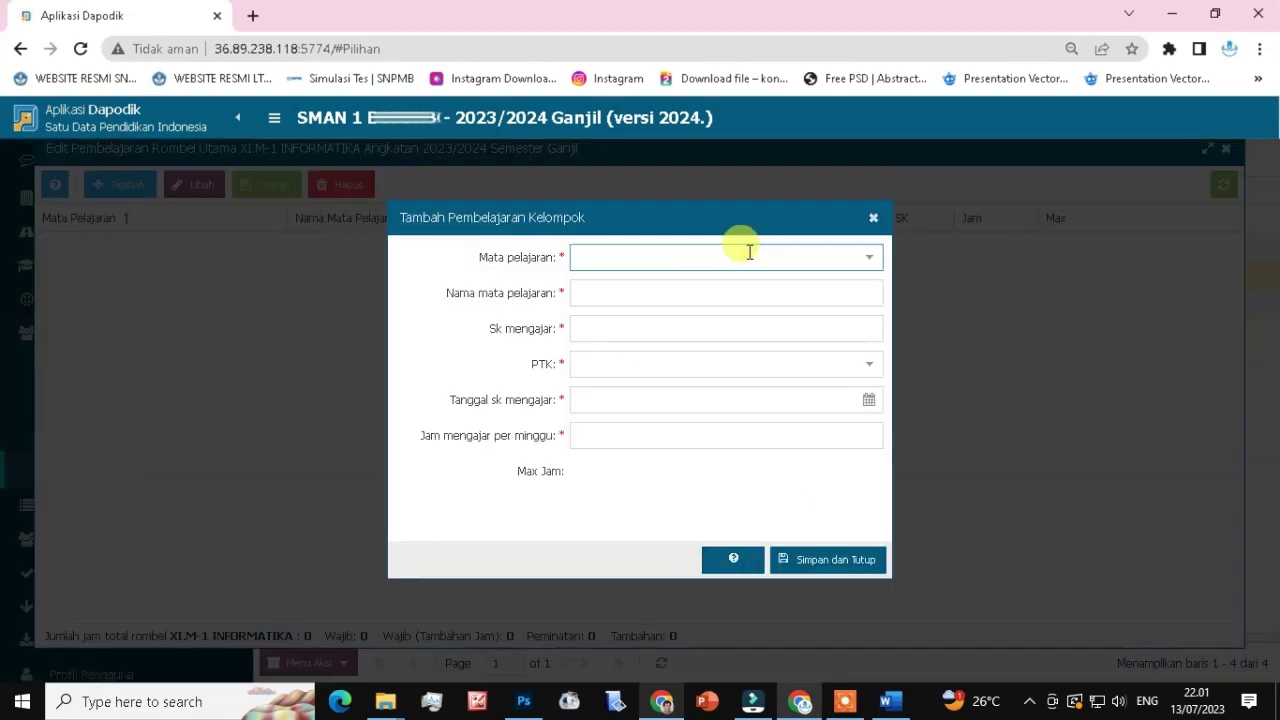
click(737, 256)
click(686, 282)
click(660, 328)
text(800/348/2023)
Assign the Informatika teacher, date 13/07/2023 and 5 weekly hours, save, then log out.
click(630, 364)
click(611, 400)
text(13/07/2023)
key(Tab)
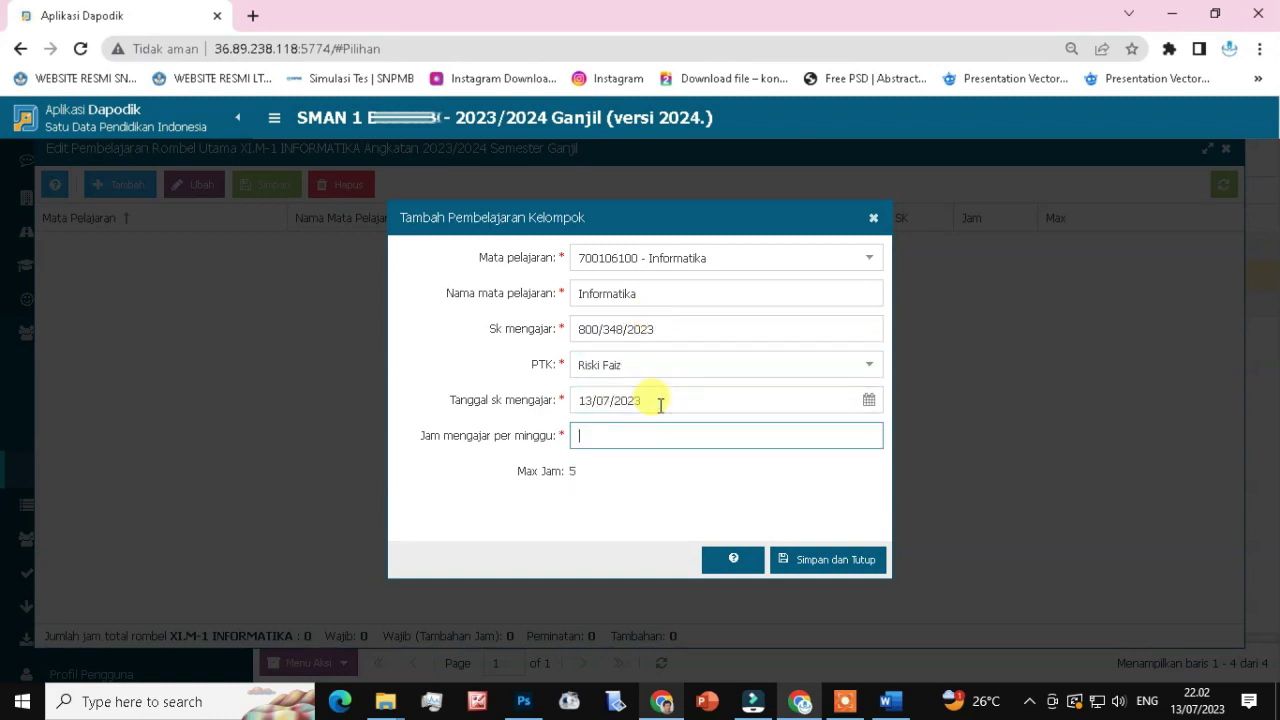
text(5)
click(827, 559)
click(1226, 148)
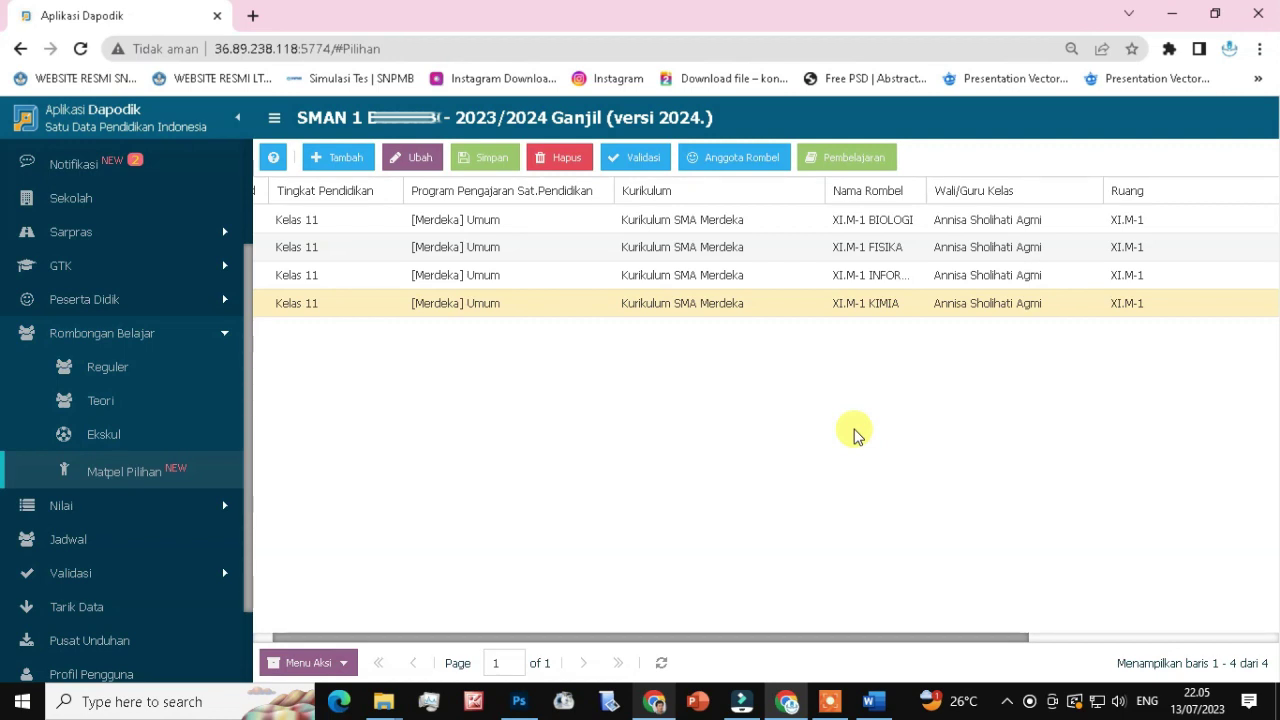
scroll(183, 358, down, 1)
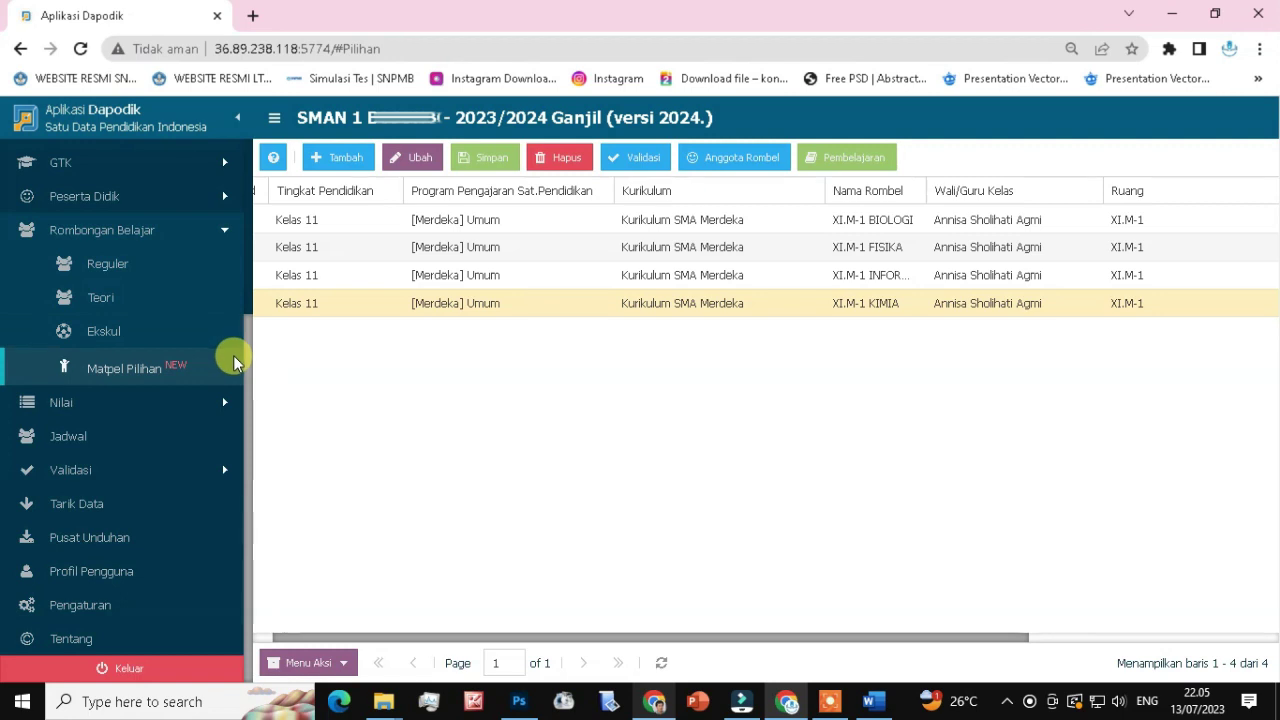
click(139, 670)
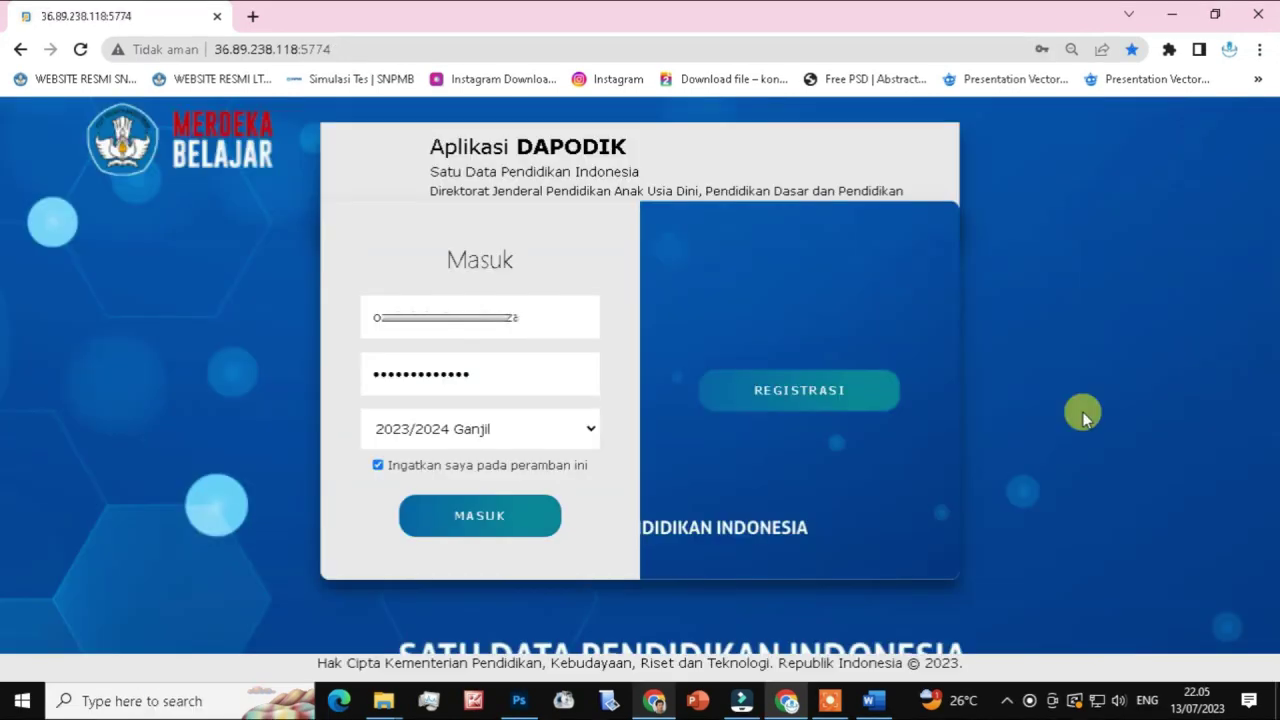